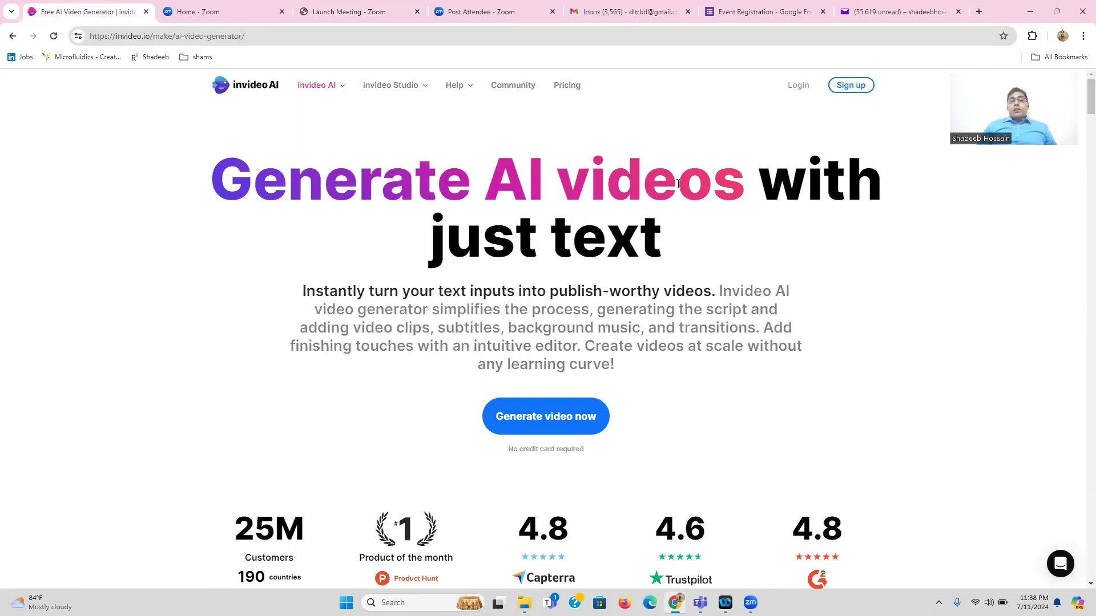
Open the AI video generator's prompt workspace from the invideo AI landing page
mouse_move(423, 88)
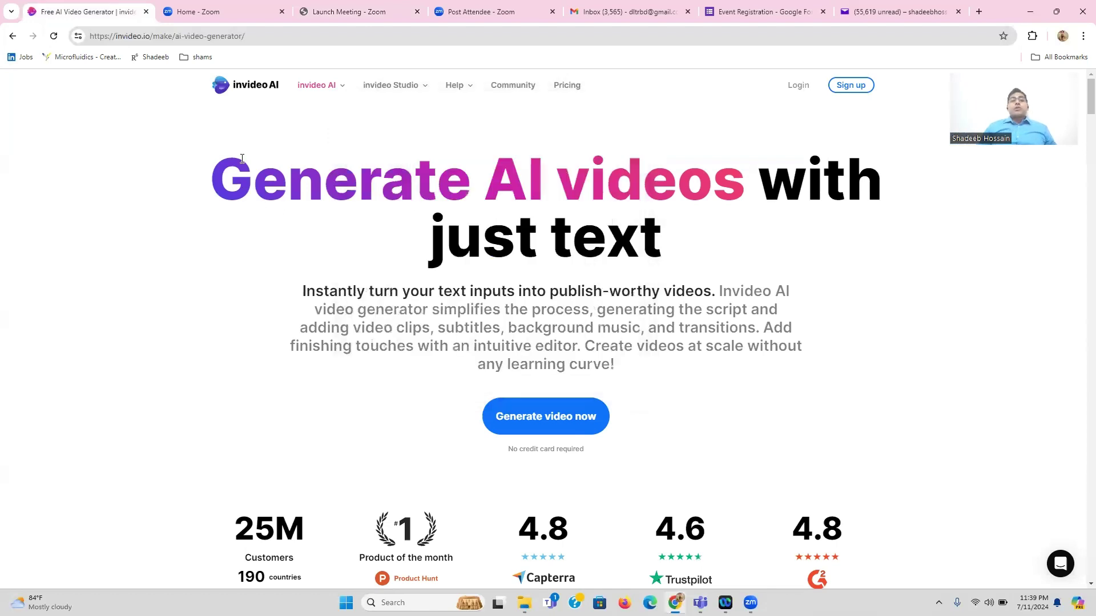
mouse_move(341, 87)
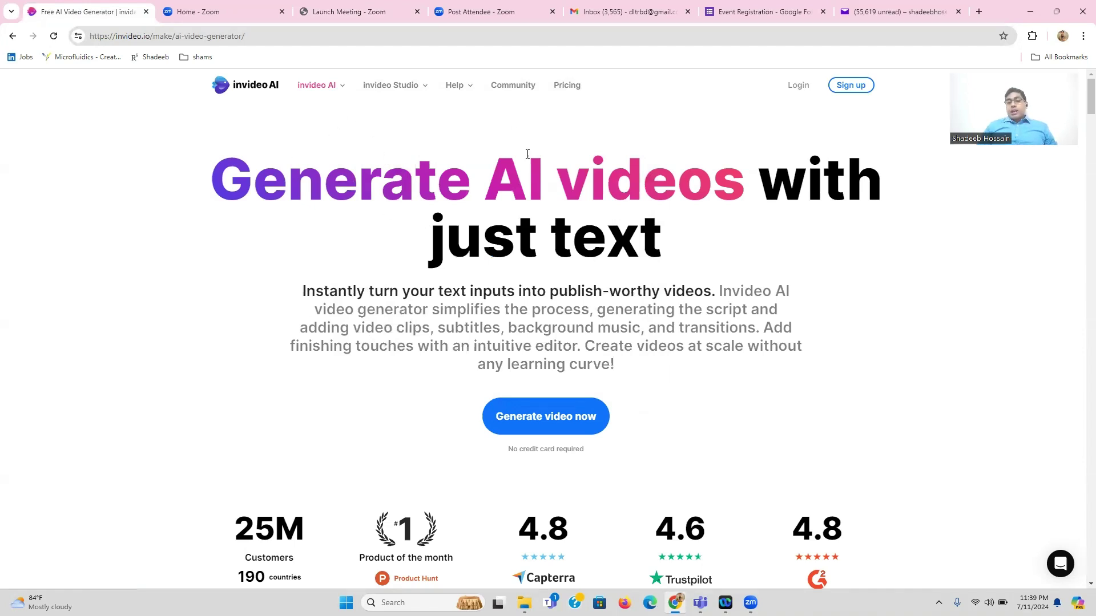
left_click(565, 420)
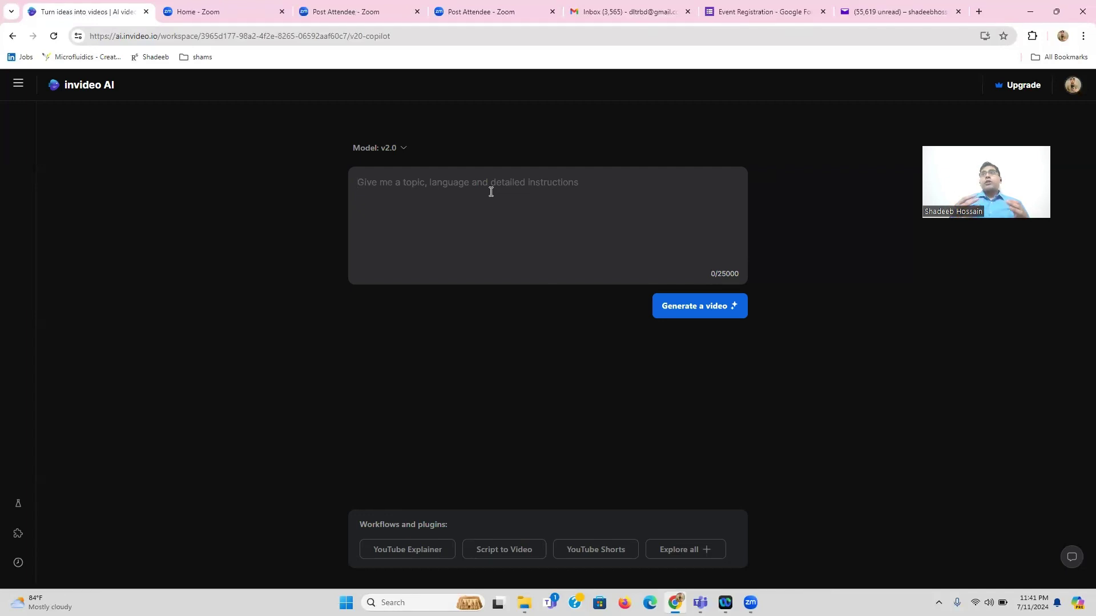
Enter the video prompt "create an advertisement for a healthy cooking company"
left_click(491, 193)
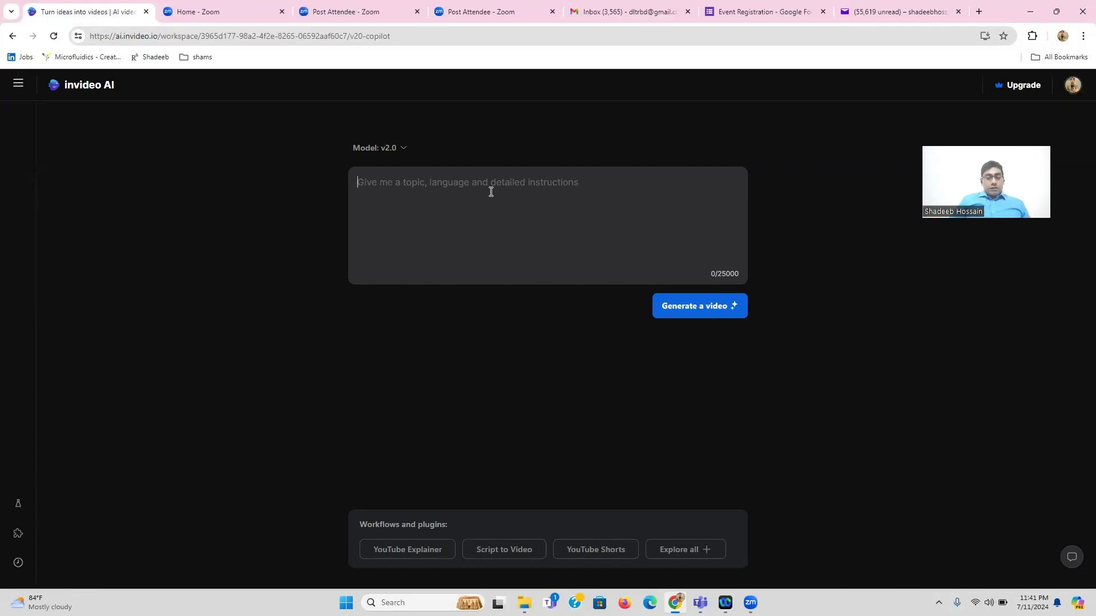
type("create ")
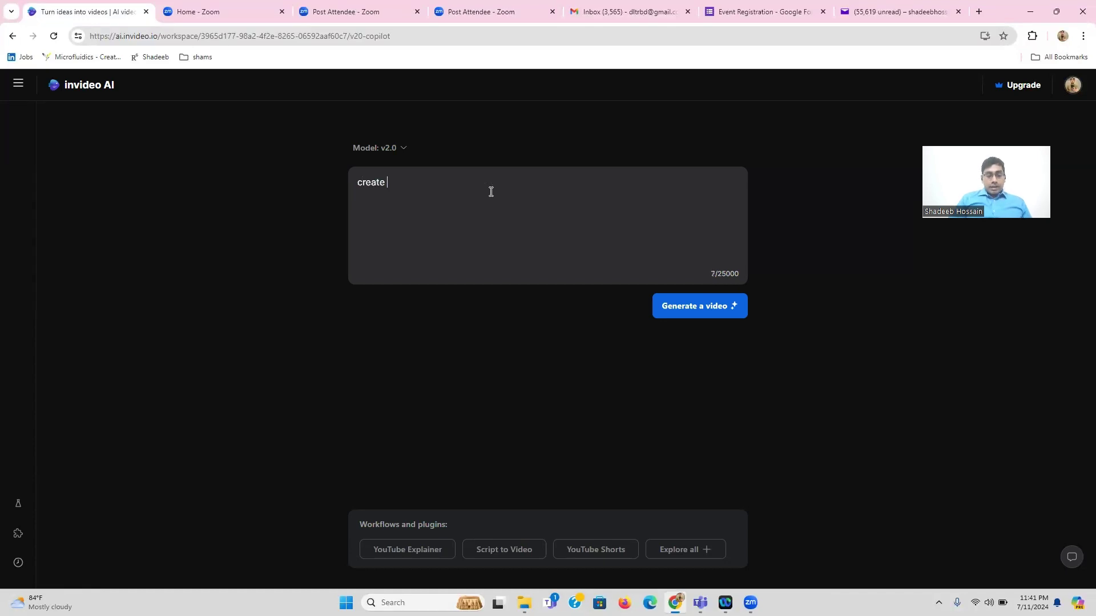
type("an advertisement for a ")
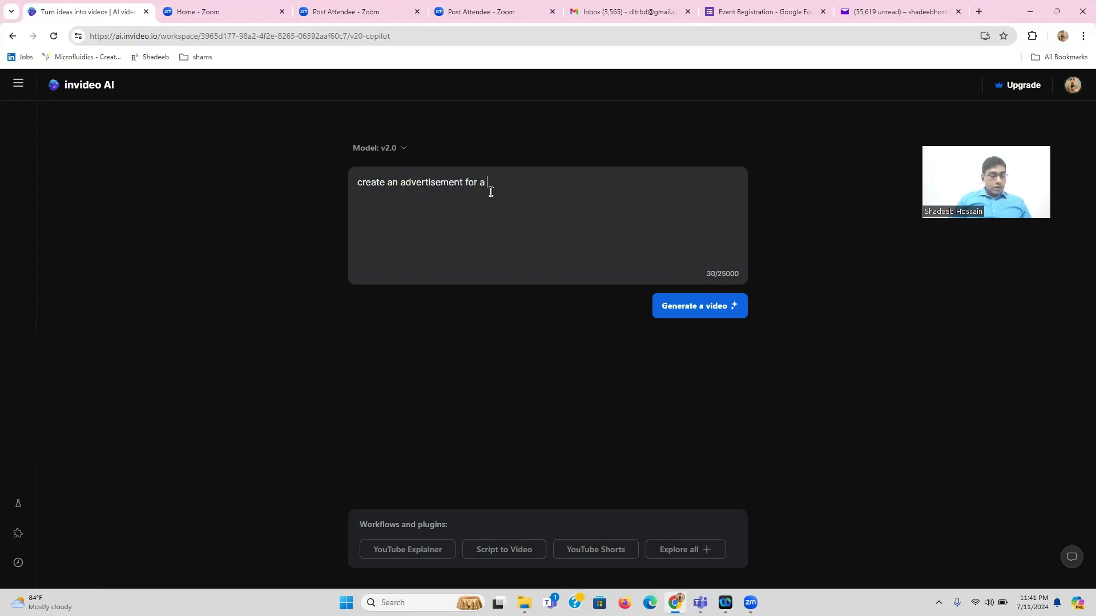
type("health")
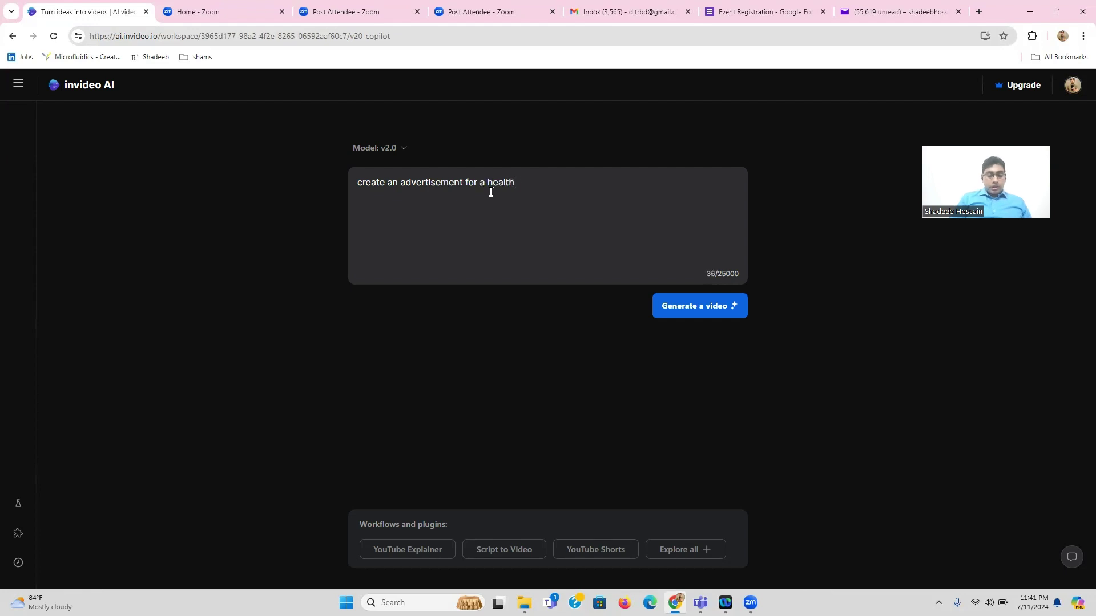
type("y cooking compa")
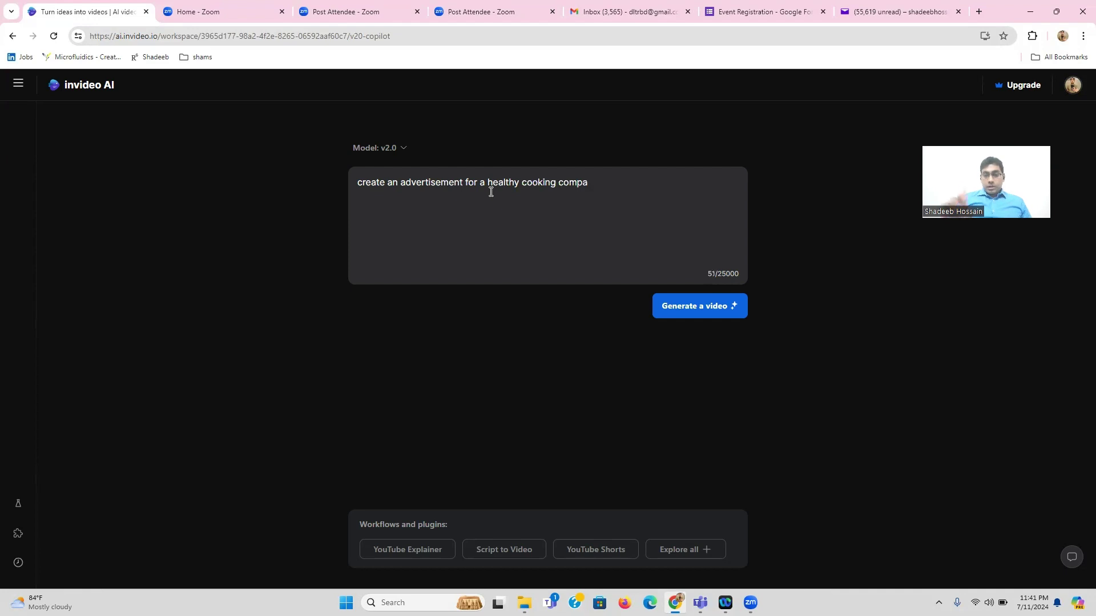
type("ny")
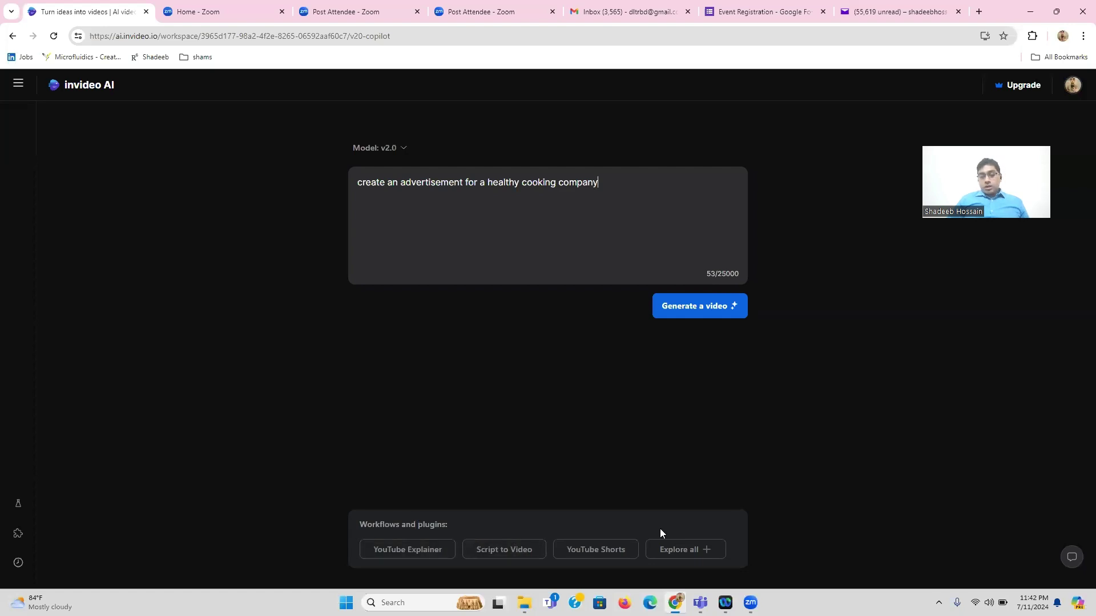
Start a YouTube Shorts workflow prompt and set its pace to fast paced
left_click(597, 549)
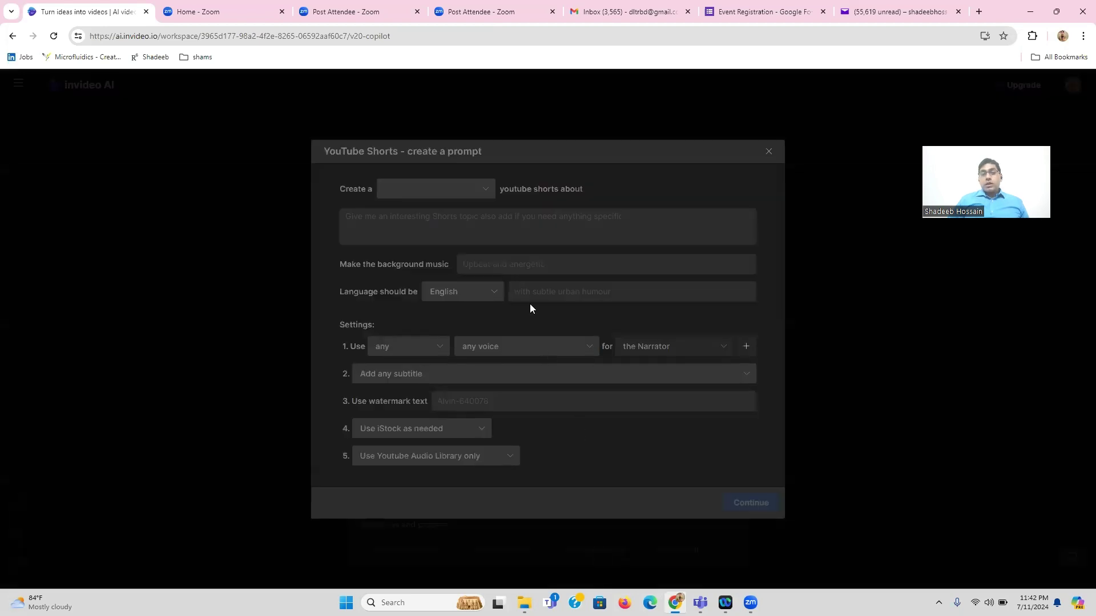
left_click(478, 191)
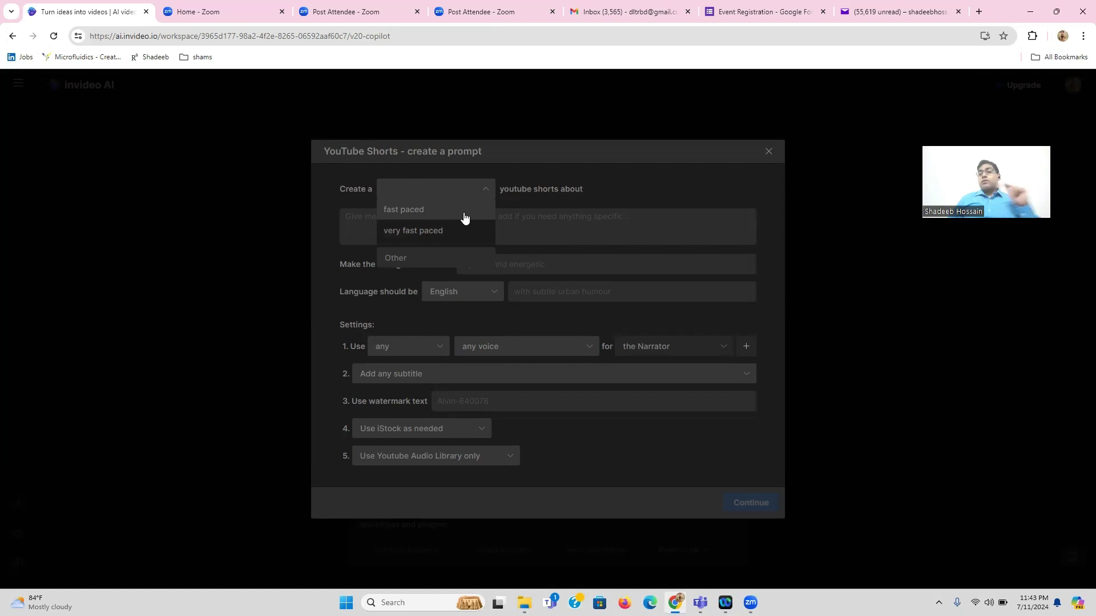
left_click(464, 212)
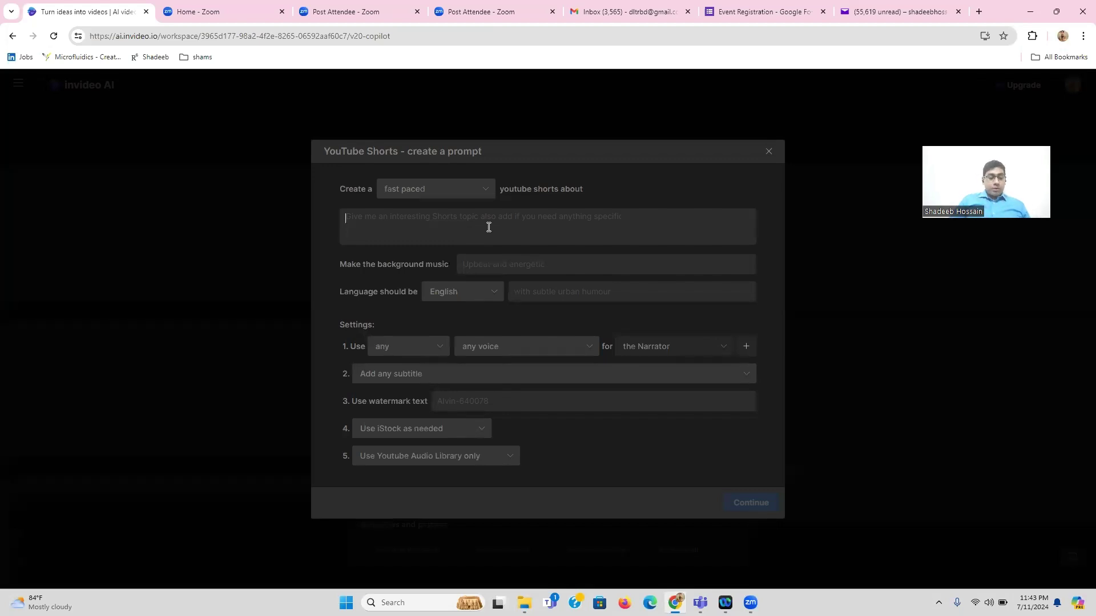
Enter "create a healthy cooking company's advertisement" as the Shorts topic
type("creaye")
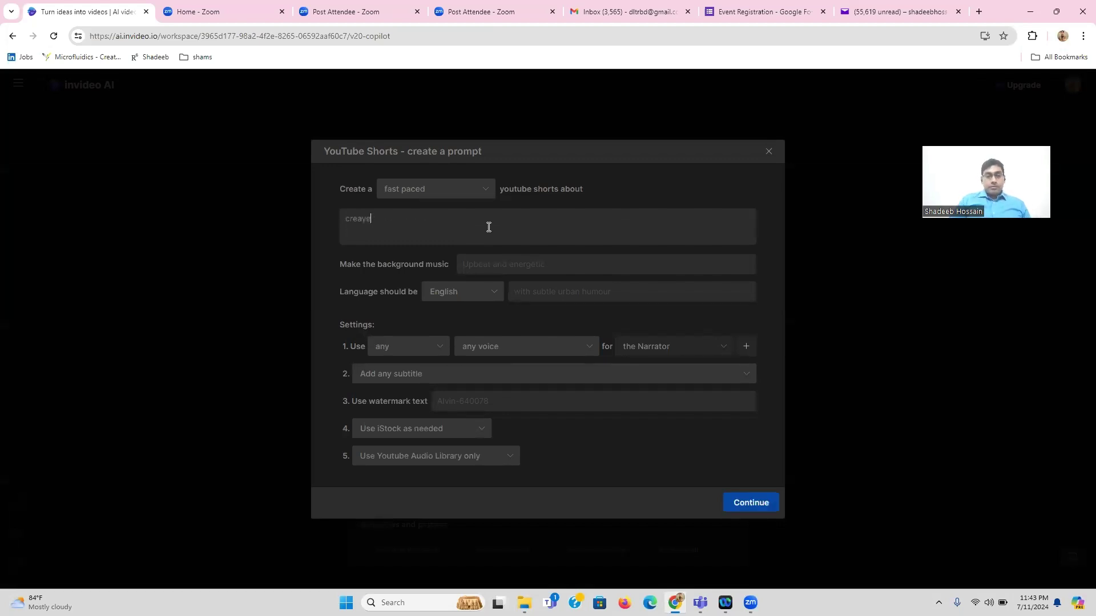
key("BackSpace")
key("BackSpace")
type("te a healthy")
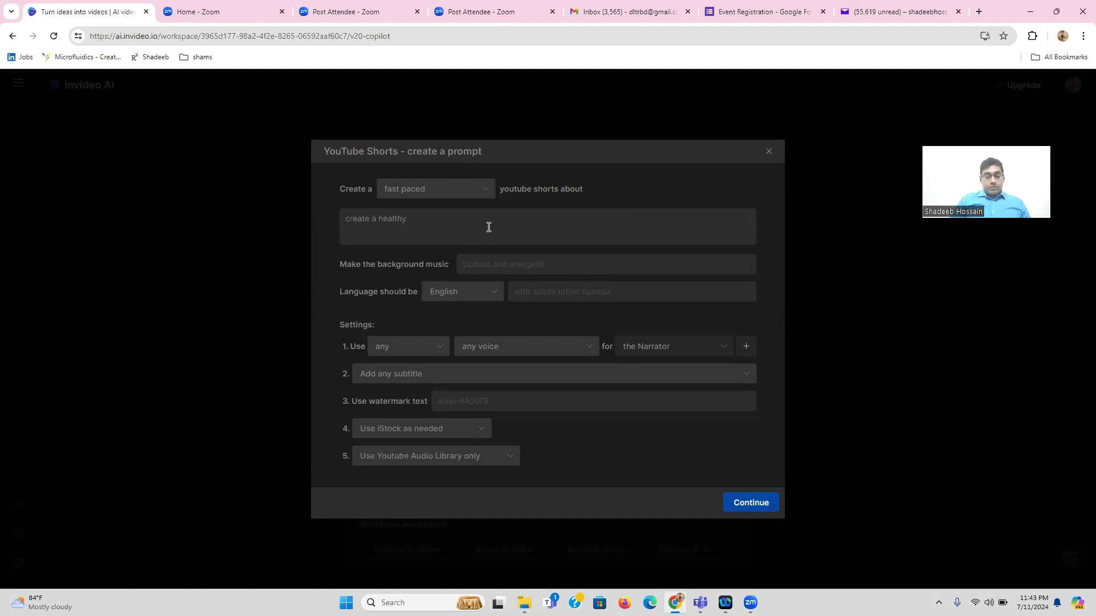
type(" cooking")
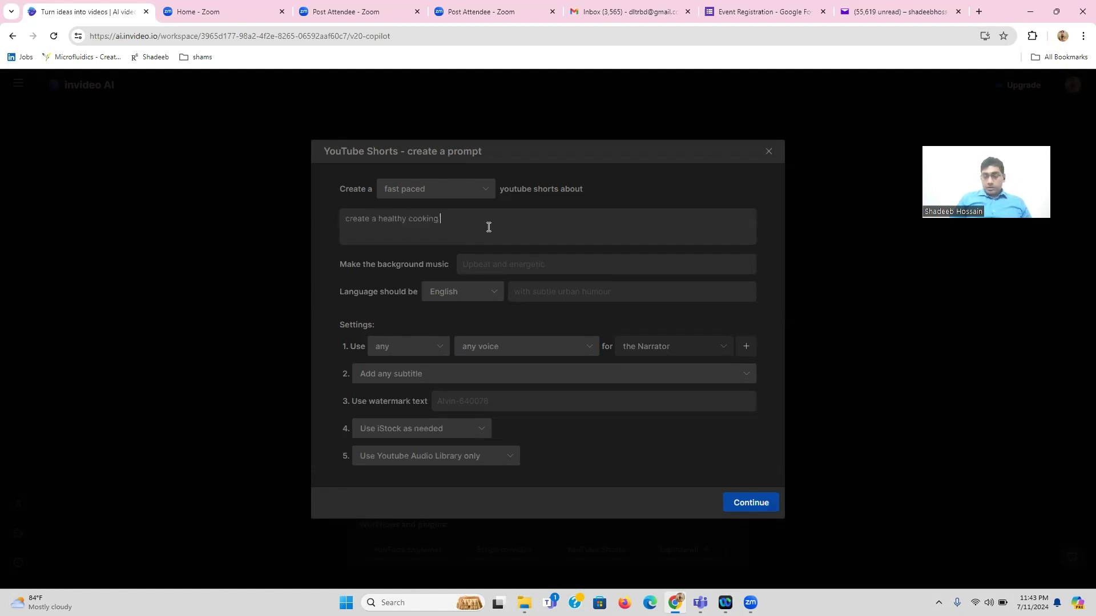
type(" com")
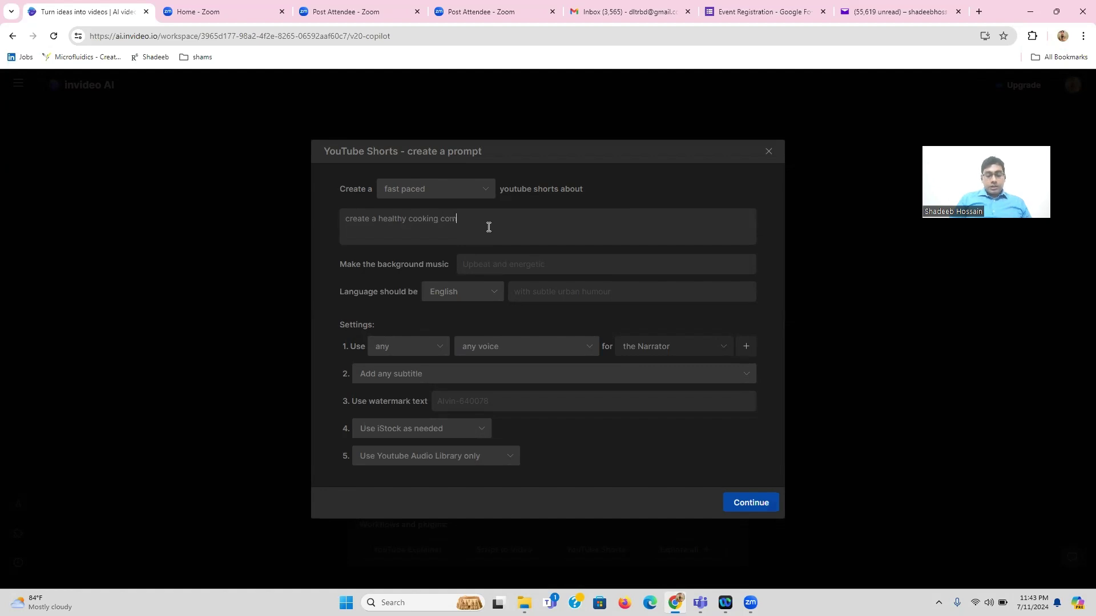
type("panty")
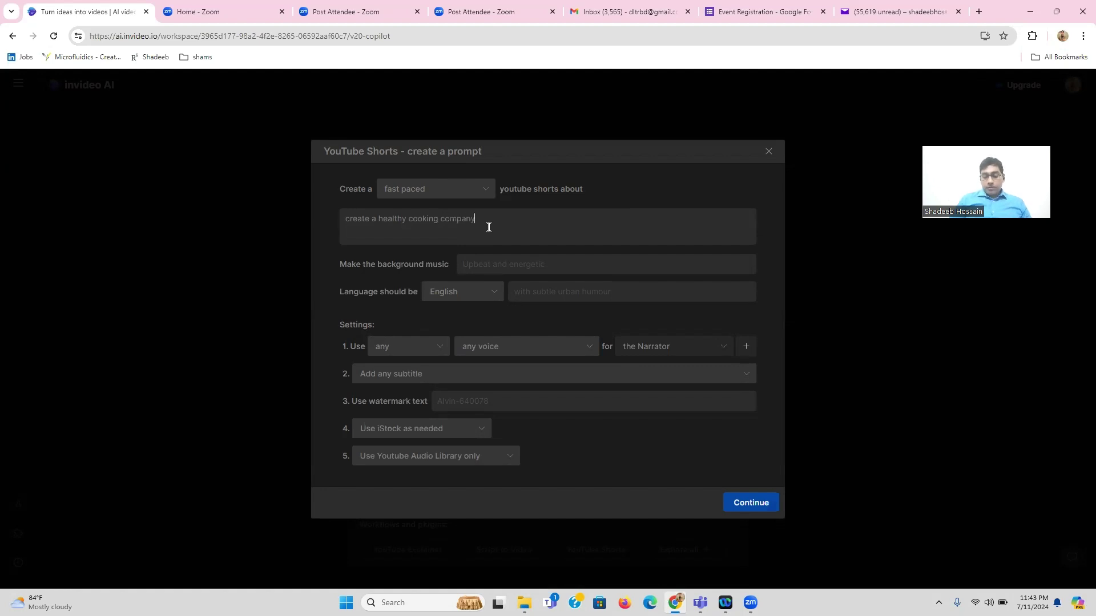
type("'s ad")
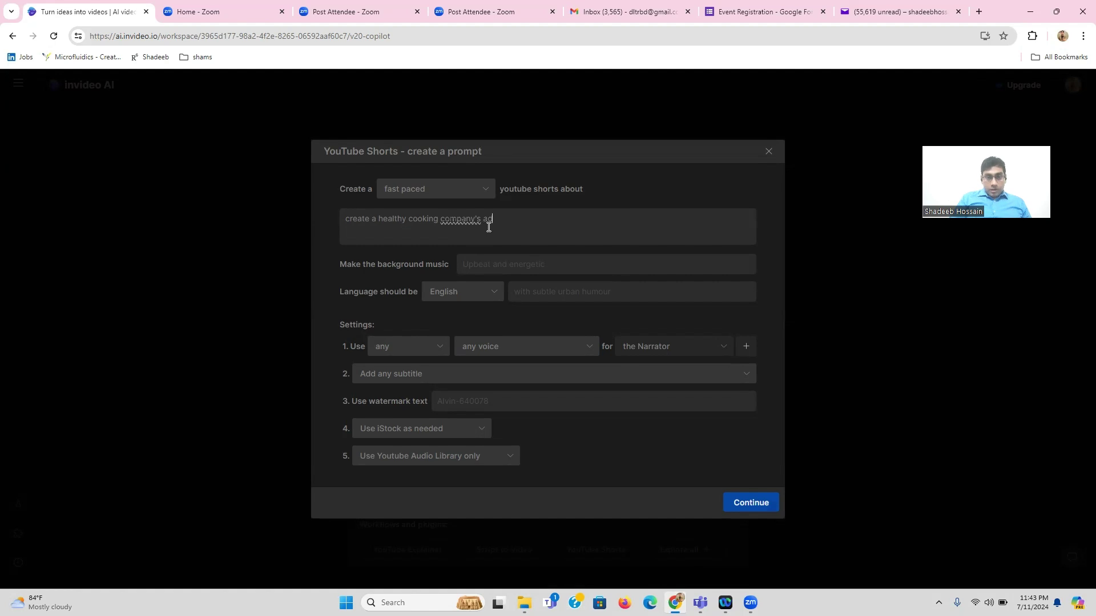
type("vertisemnet")
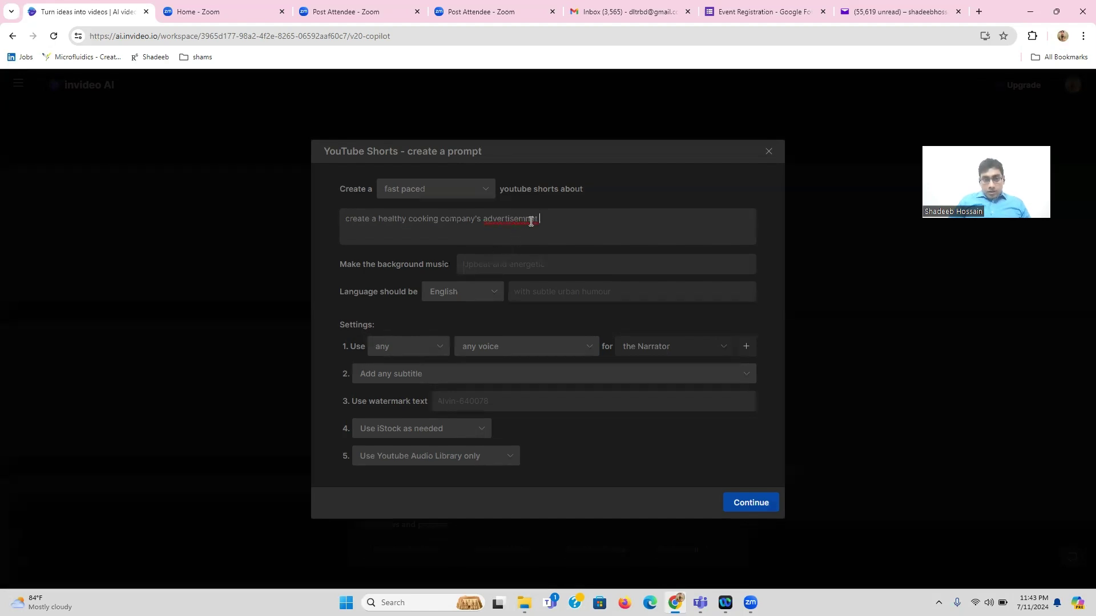
type("e")
Set the background music to "energetic" and submit the YouTube Shorts form to build the prompt
left_click(511, 263)
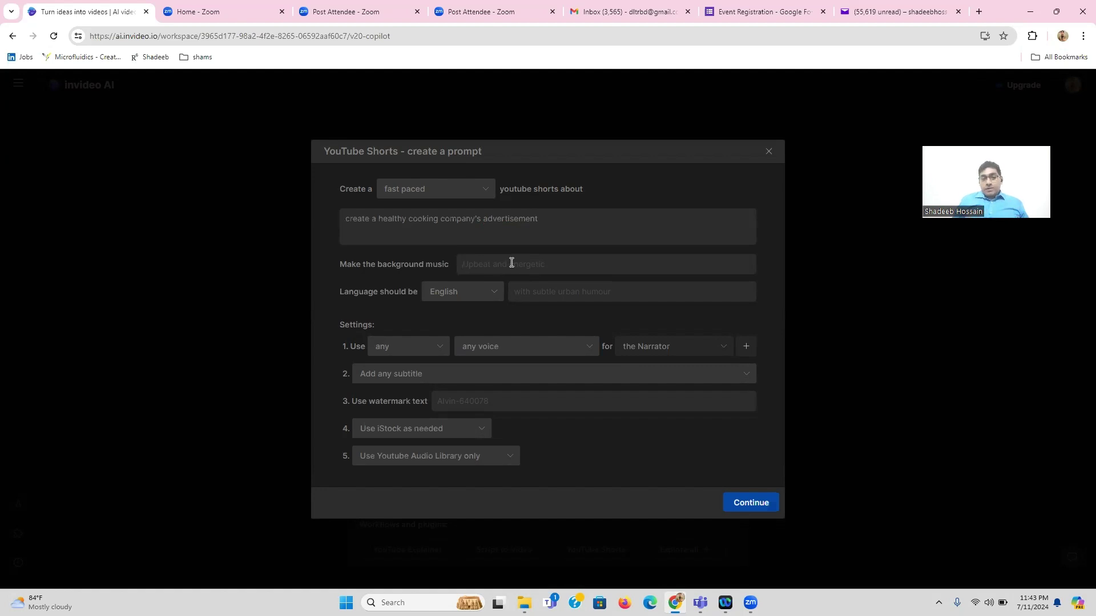
type("e")
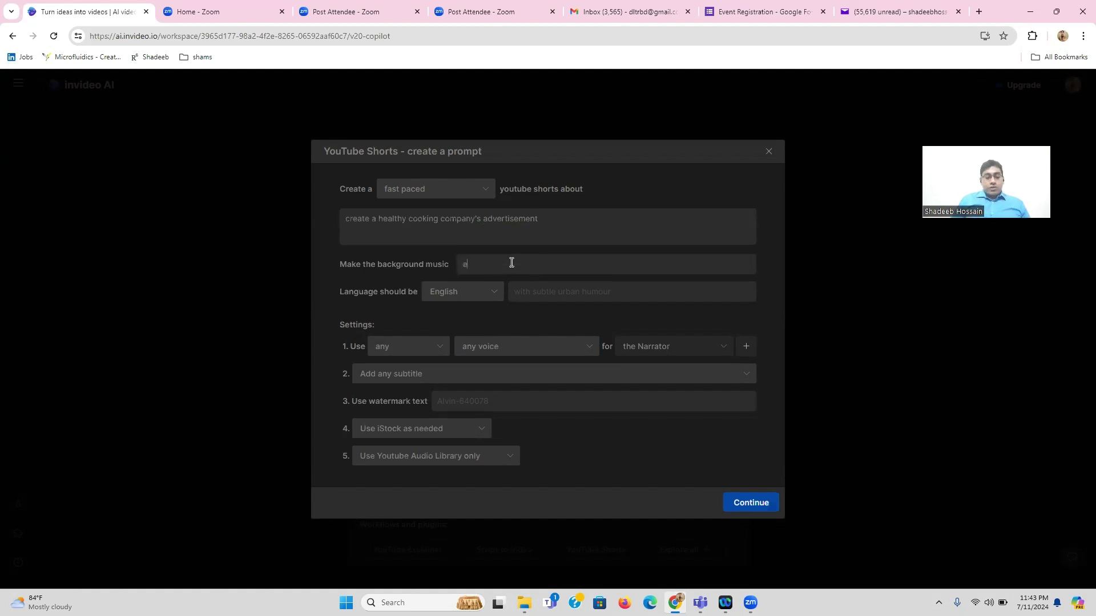
type("nergetic")
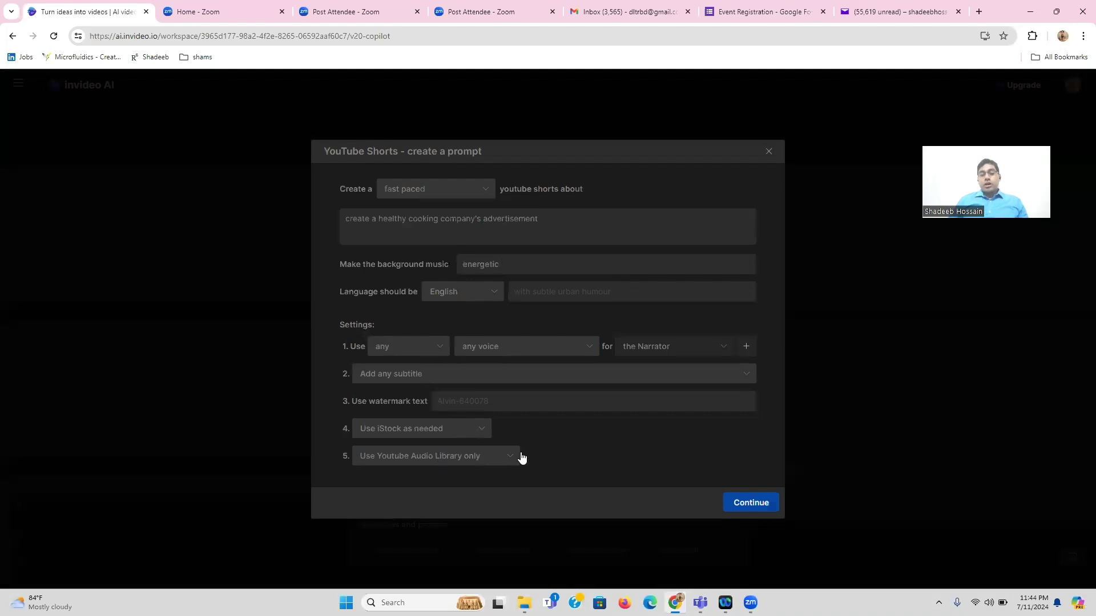
left_click(750, 503)
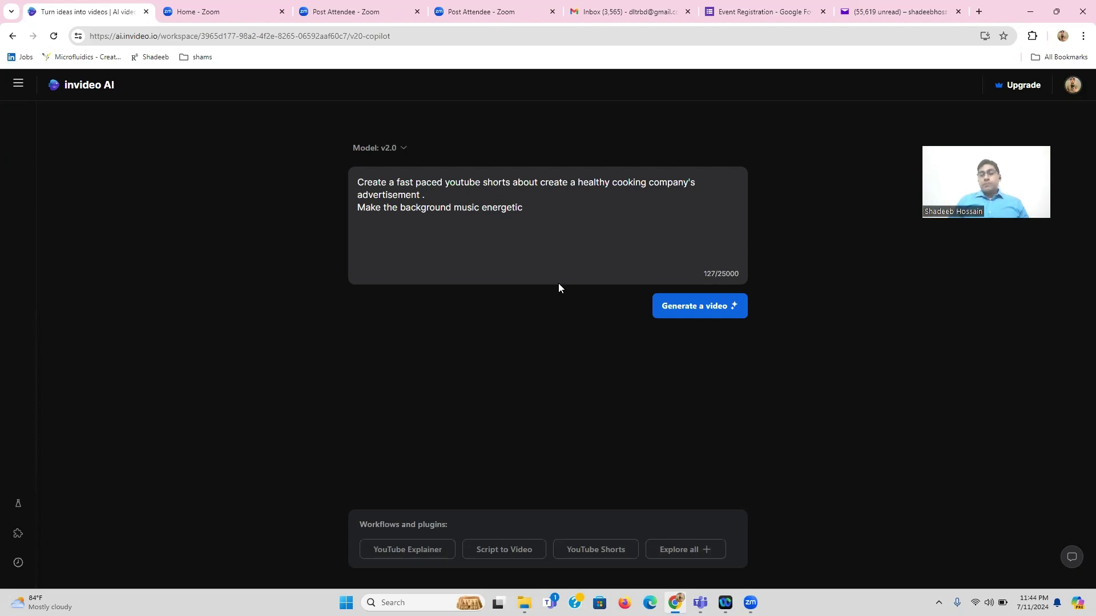
Generate the video for health enthusiasts with a bright look for YouTube Shorts, and play the resulting preview
left_click(679, 308)
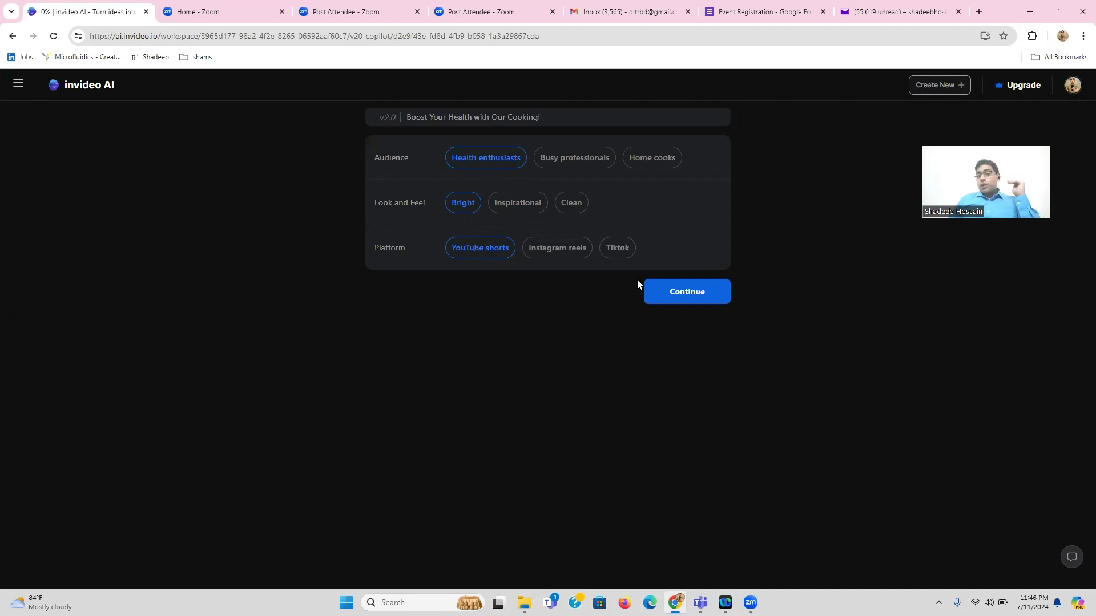
left_click(684, 292)
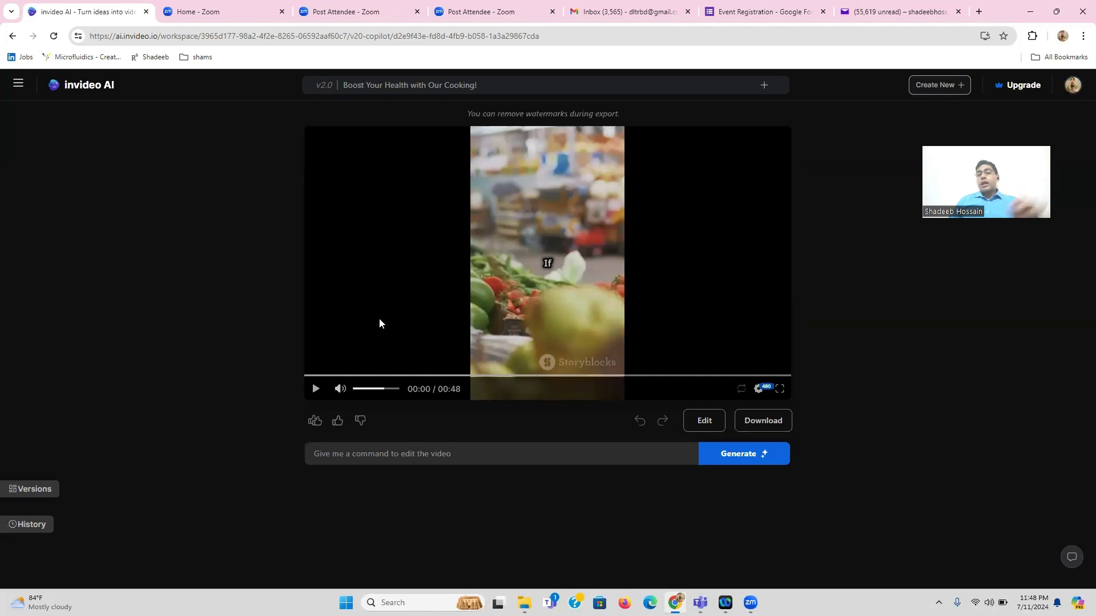
left_click(315, 389)
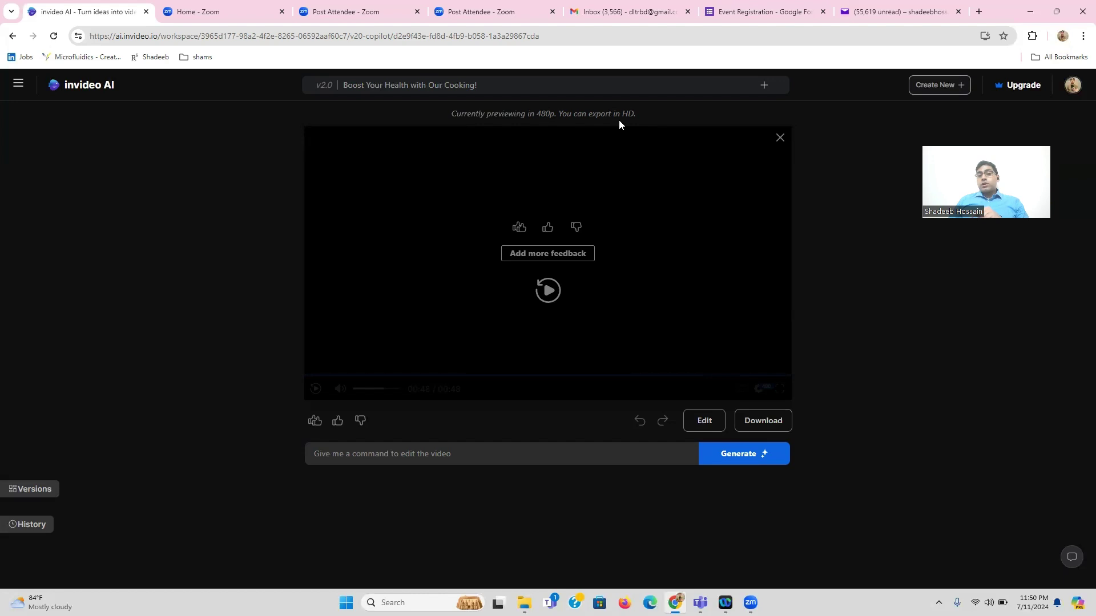
Open the generated video for editing and look through its media, script and music sections
left_click(704, 421)
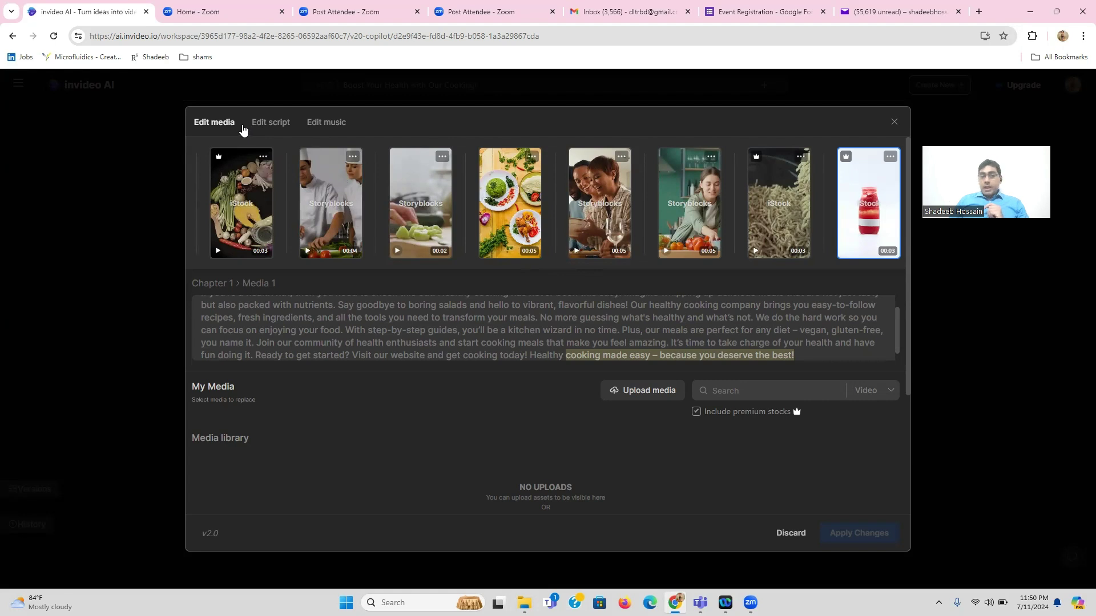
left_click(270, 127)
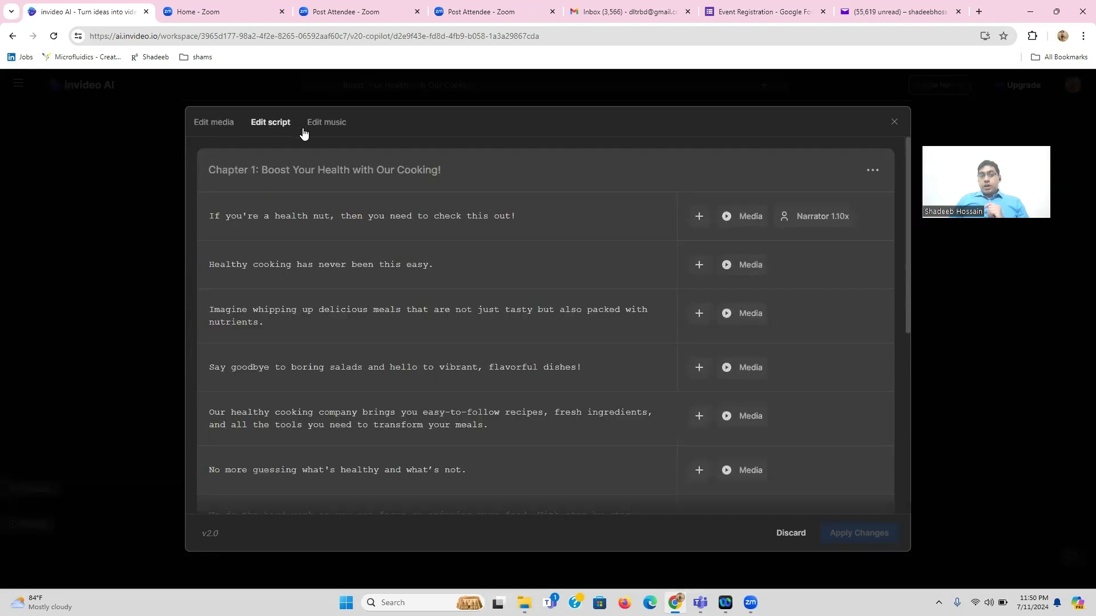
left_click(332, 134)
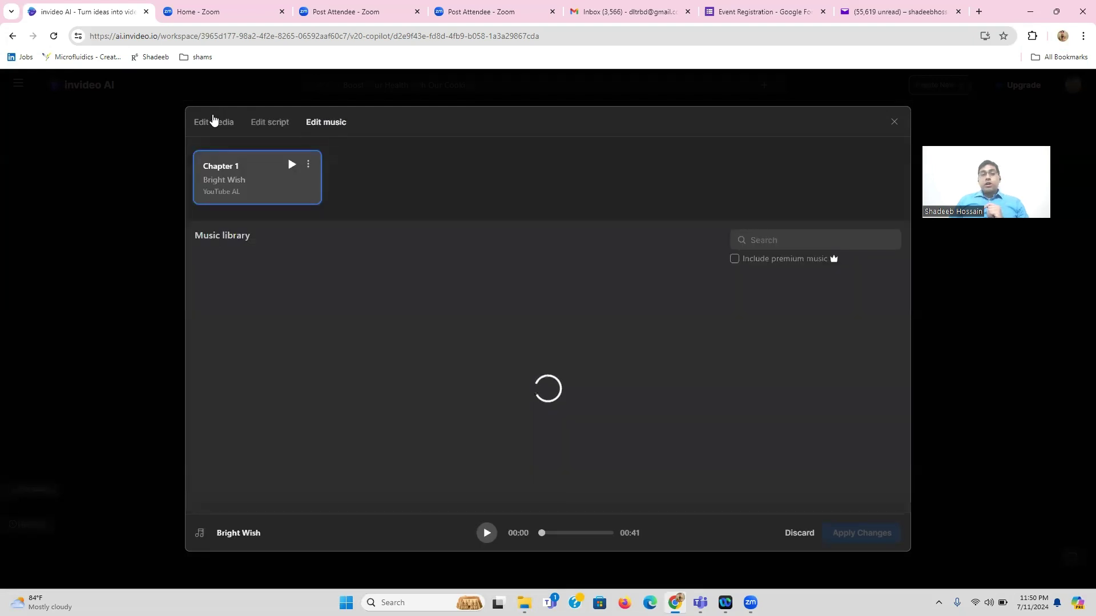
left_click(210, 123)
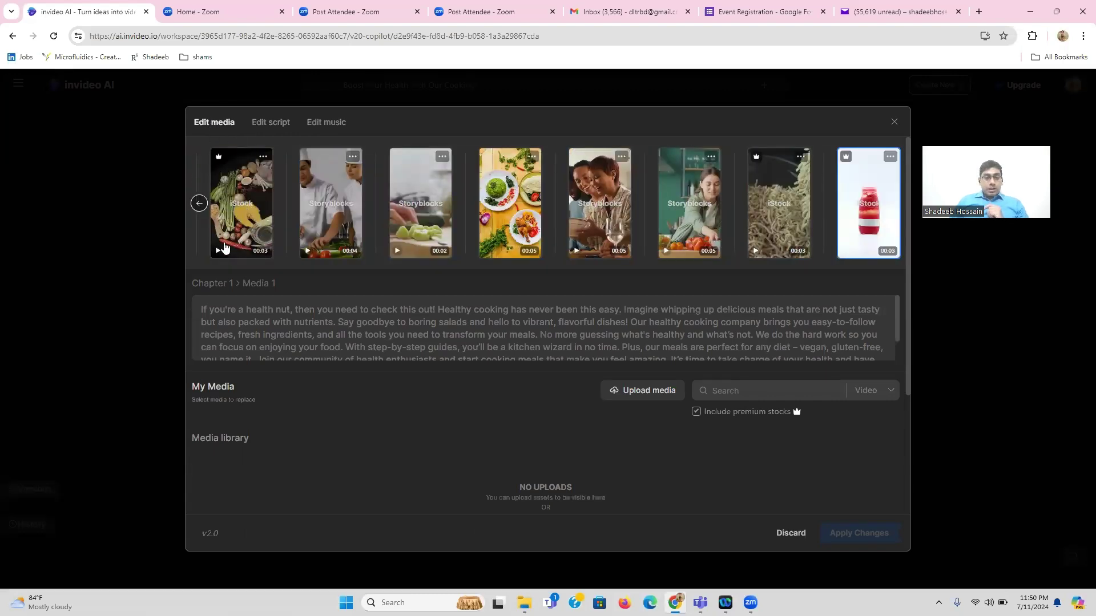
Select the vegetable clip and the chef clip in turn to examine which script passages they illustrate
left_click(220, 253)
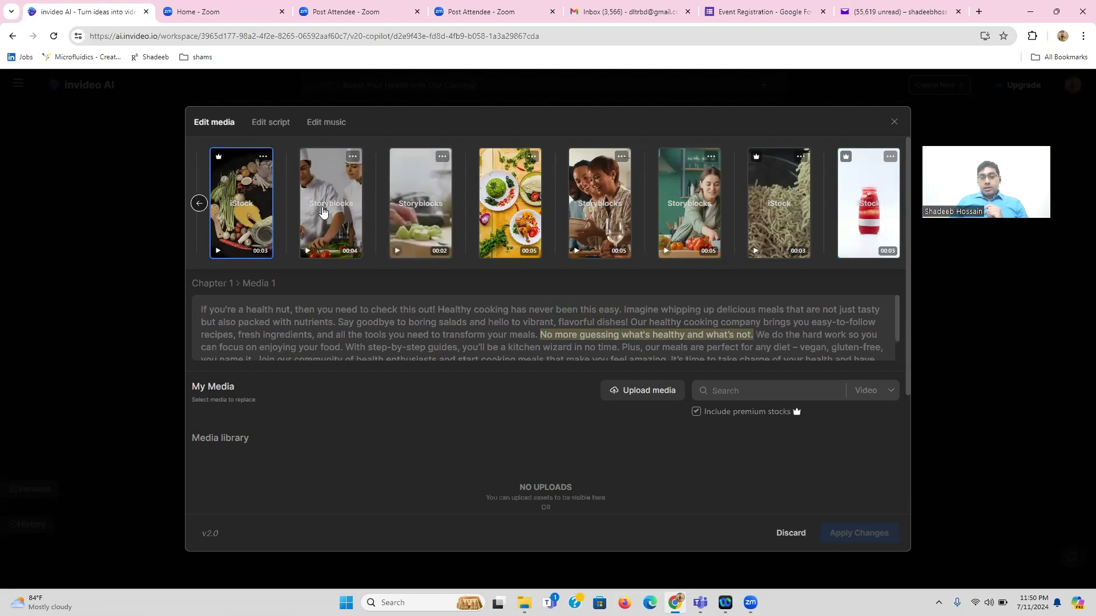
left_click(323, 210)
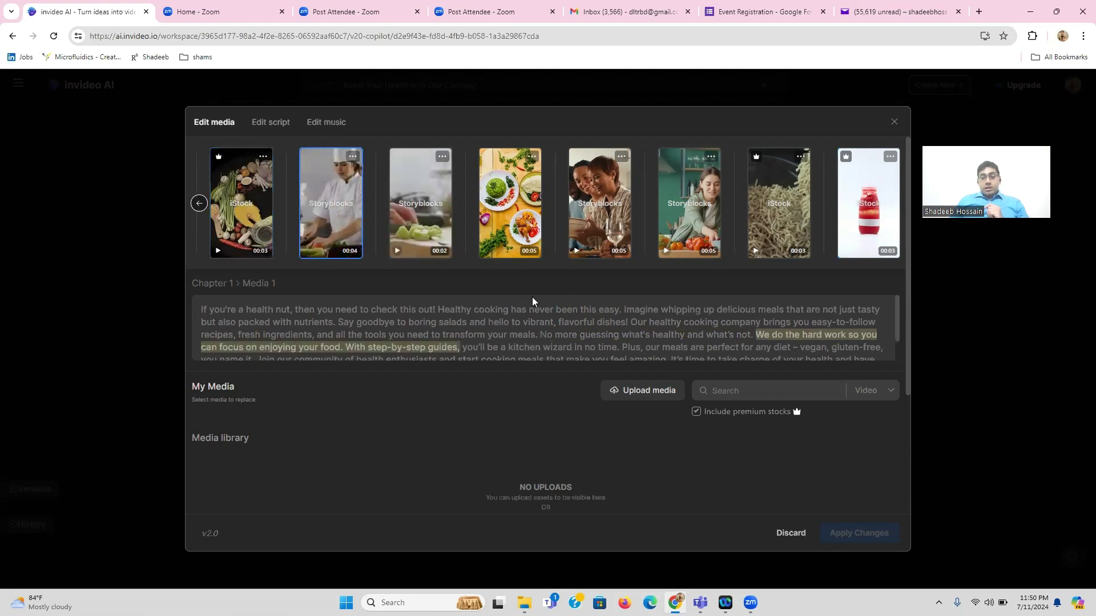
left_click(259, 214)
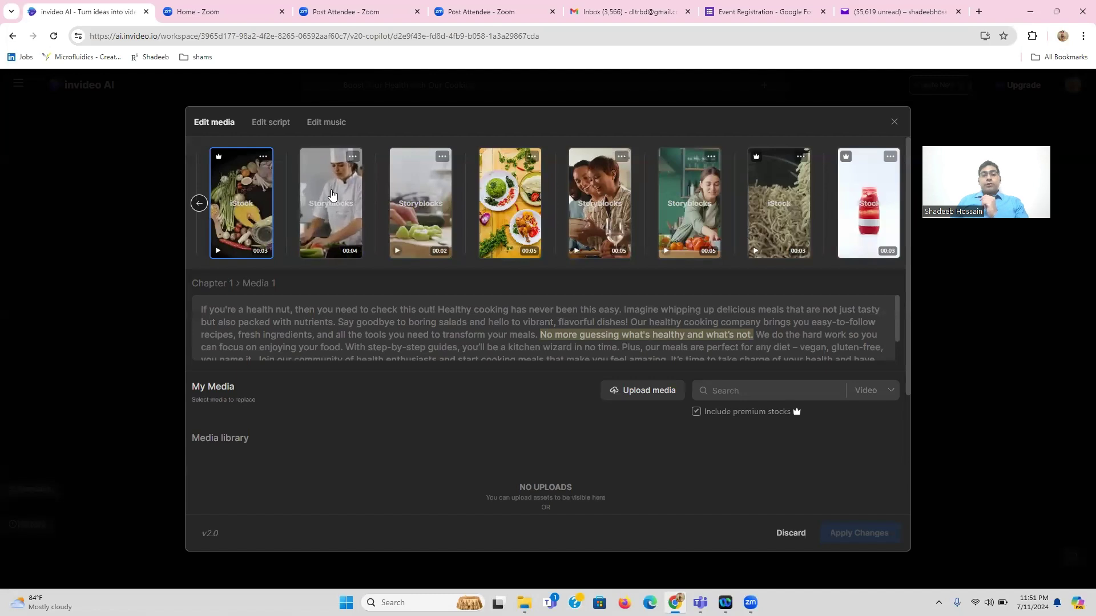
left_click(328, 192)
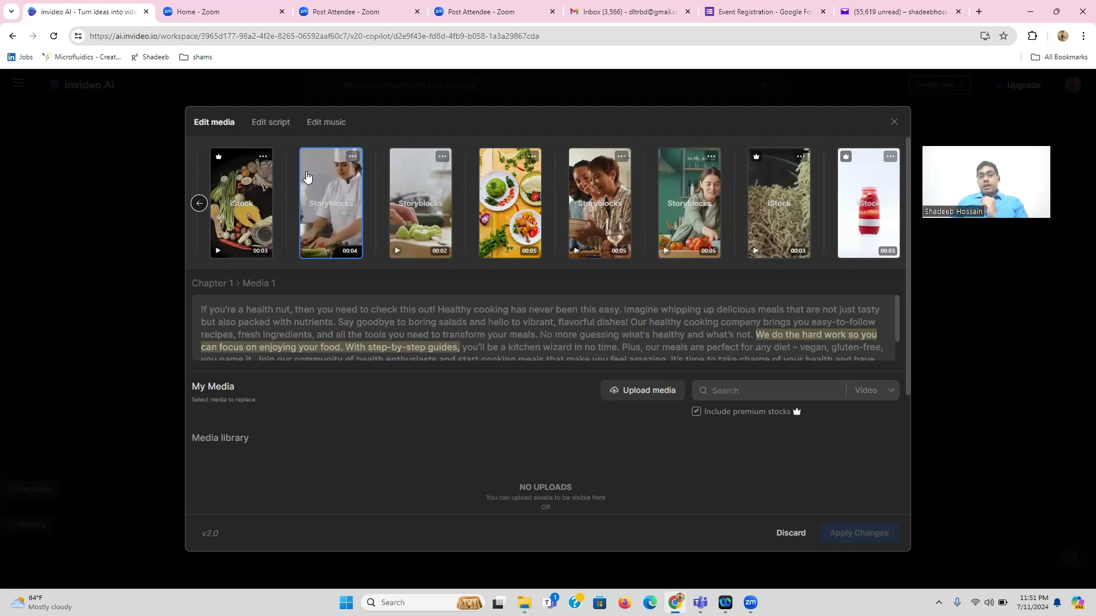
left_click(258, 182)
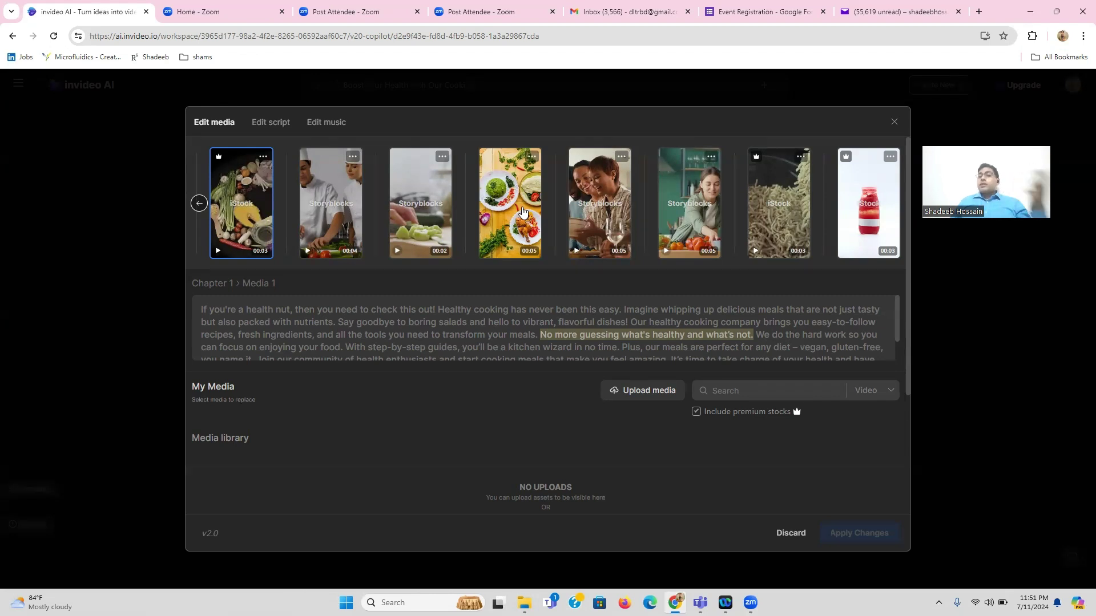
Compare the script passages illustrated by the chef, fruit-cutting and salad-plate clips, and open the full script
left_click(326, 225)
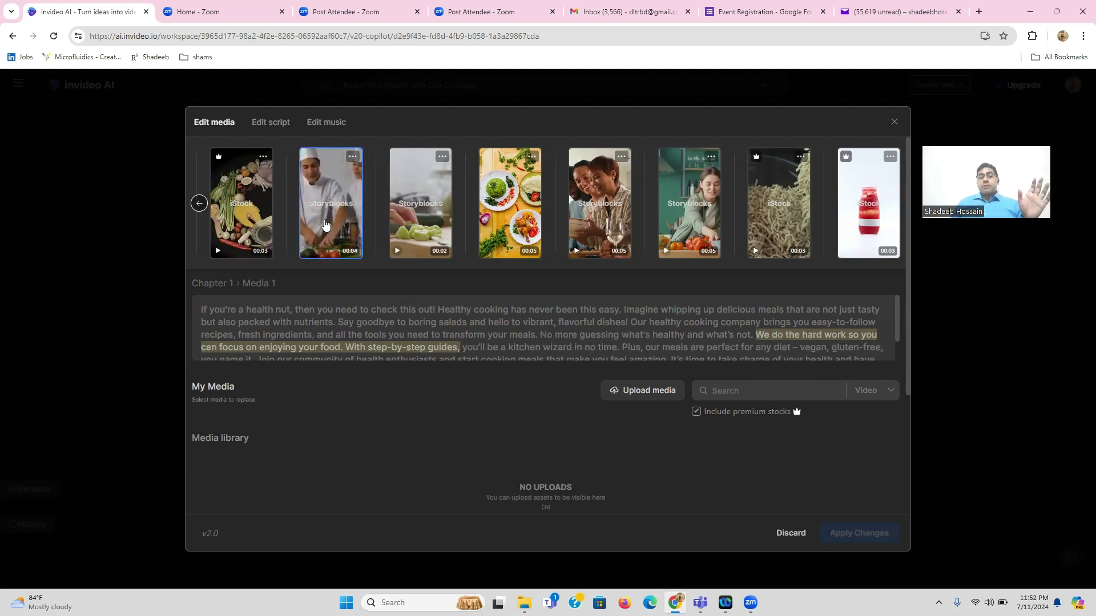
left_click(431, 212)
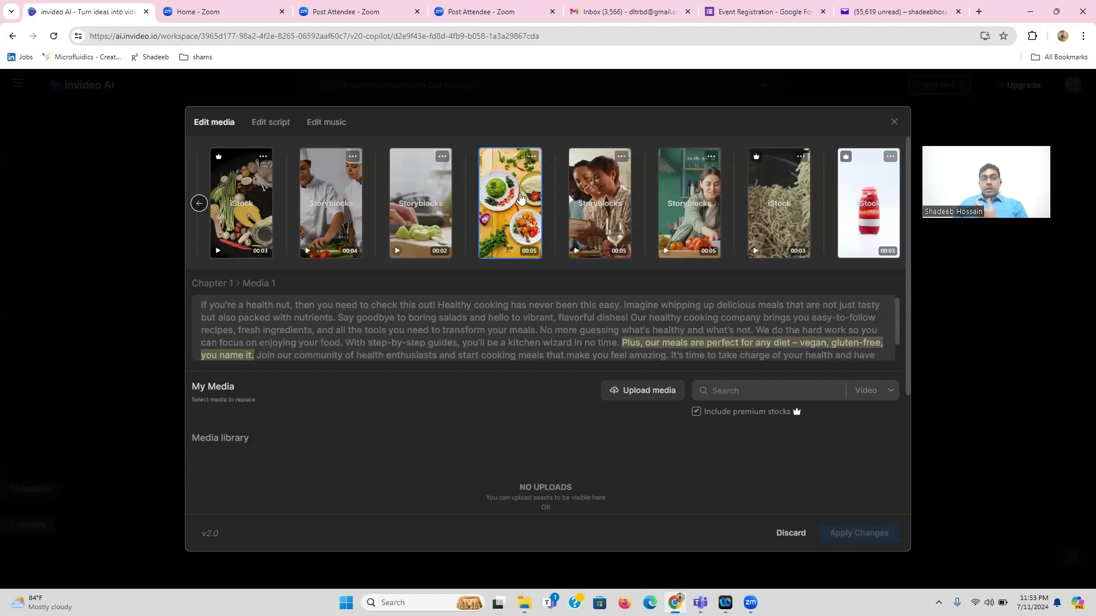
left_click(266, 123)
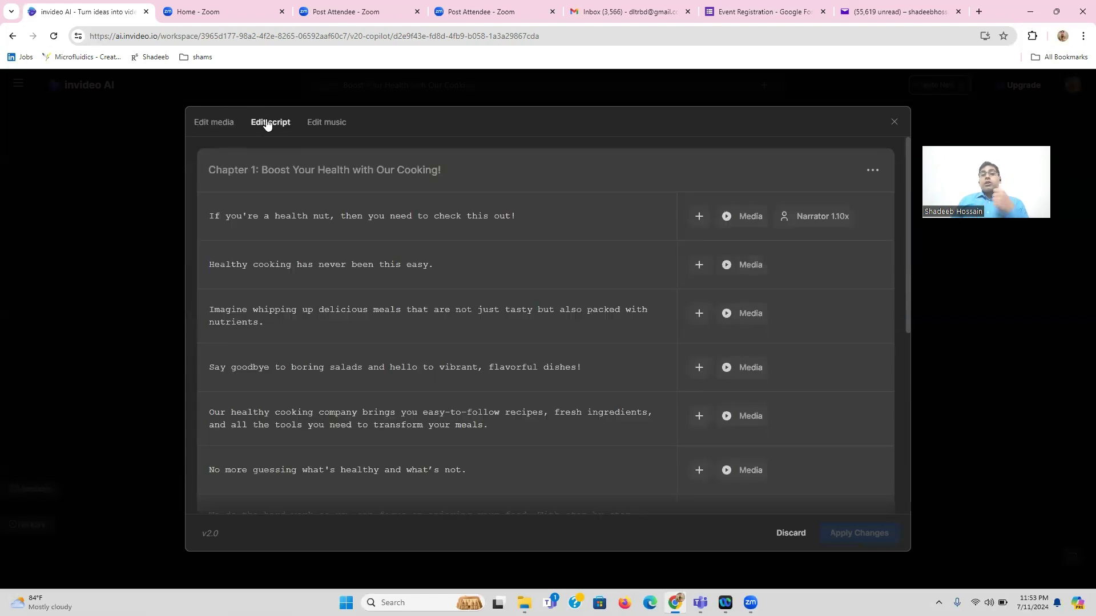
Return to the media section, browse back to the earlier clips, and open the upload file chooser, closing it without choosing a file
left_click(212, 127)
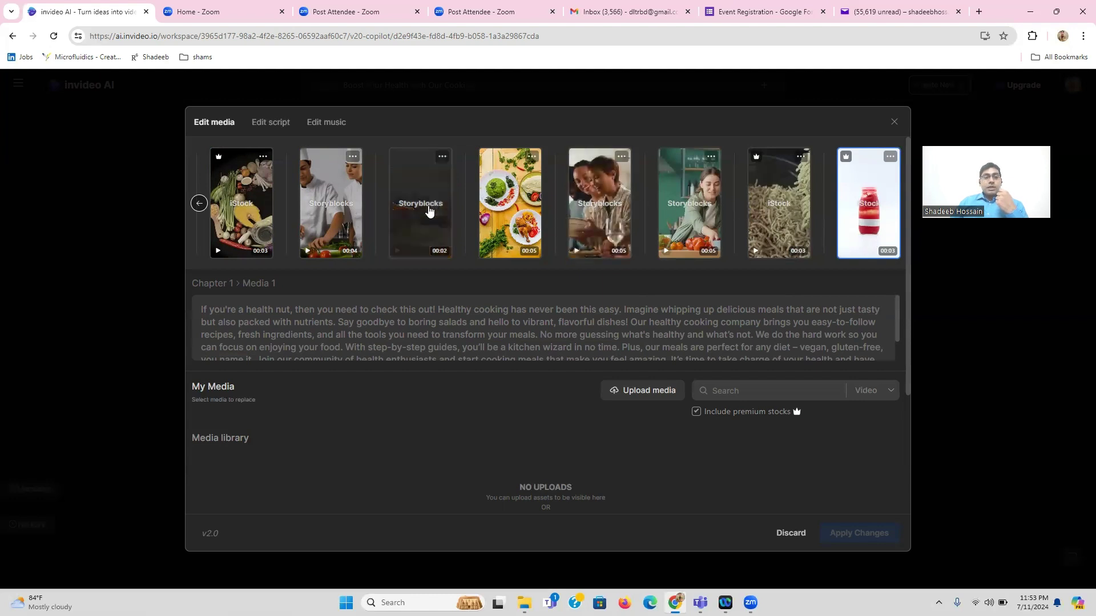
left_click(199, 204)
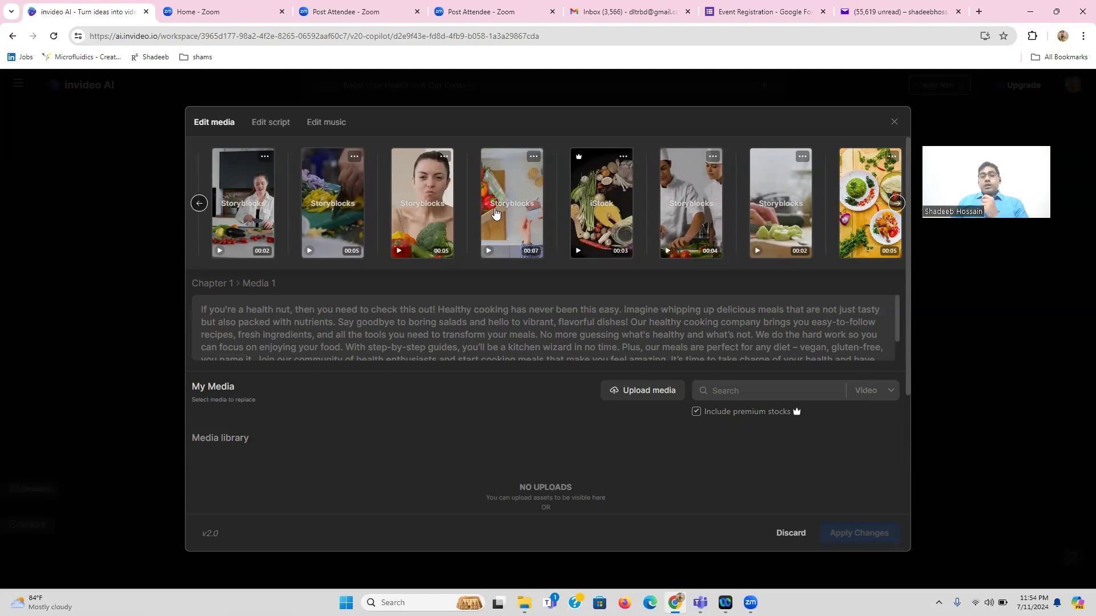
left_click(641, 392)
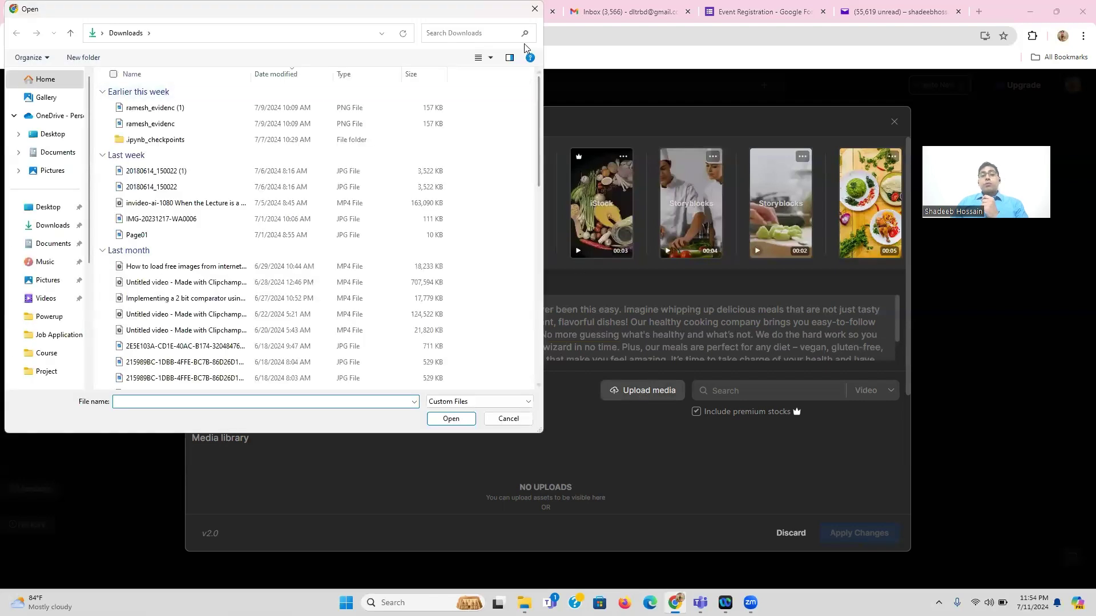
left_click(529, 14)
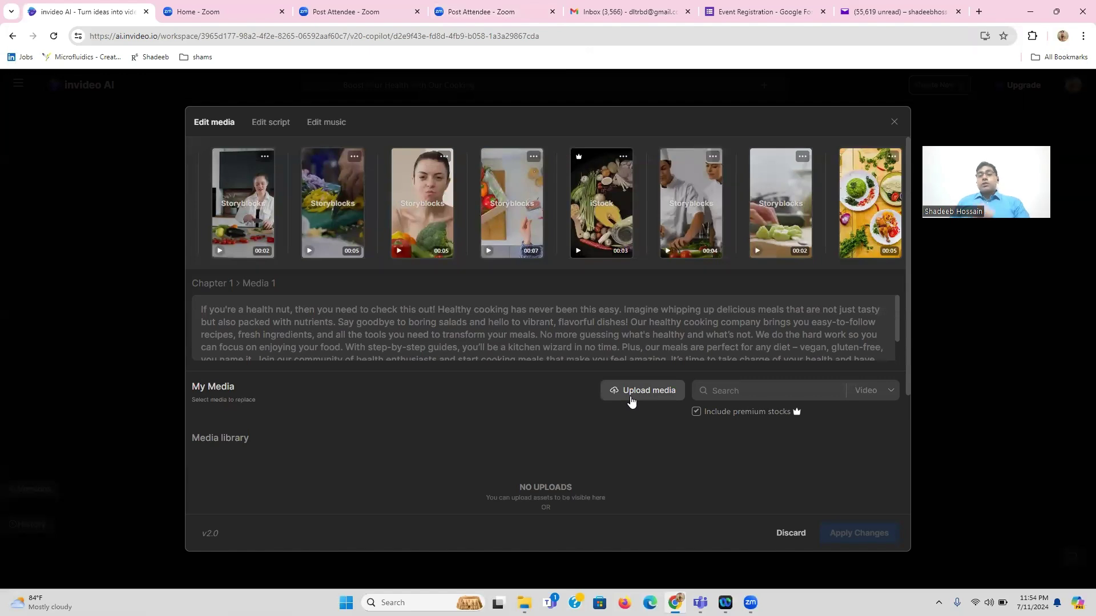
In the script, examine the media keywords behind "Healthy cooking has never been this easy", the opening health-nut line and the boring-salads line
left_click(272, 125)
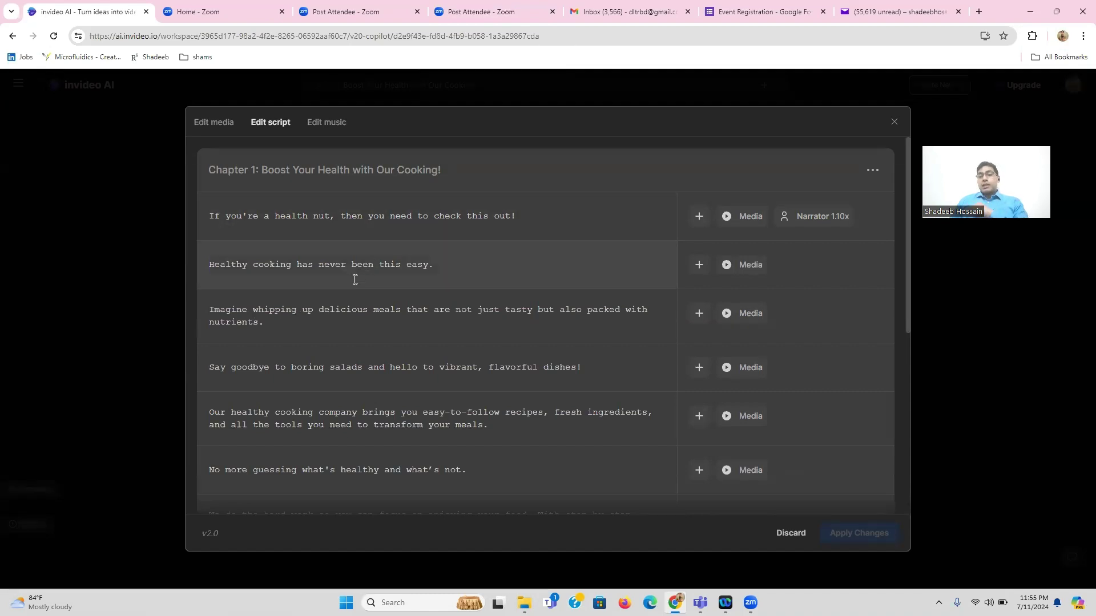
left_click(739, 266)
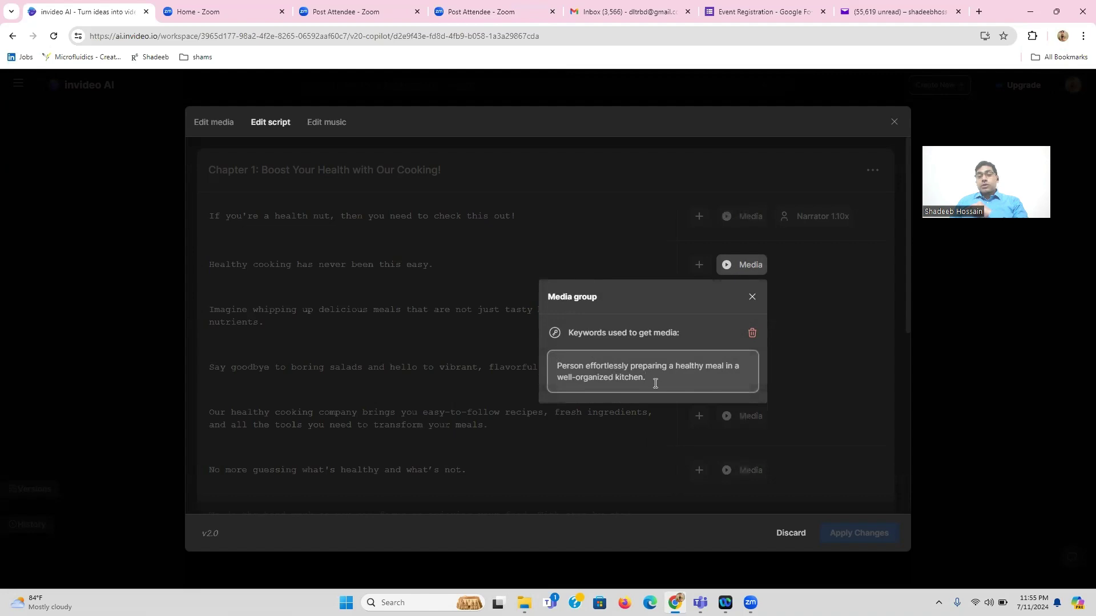
left_click(572, 208)
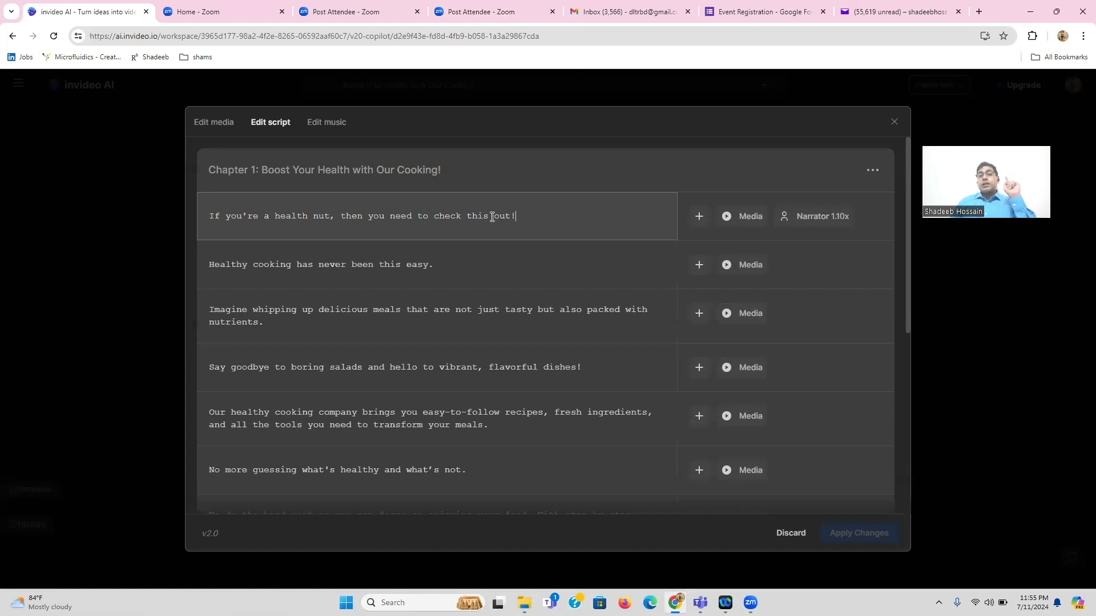
left_click(740, 223)
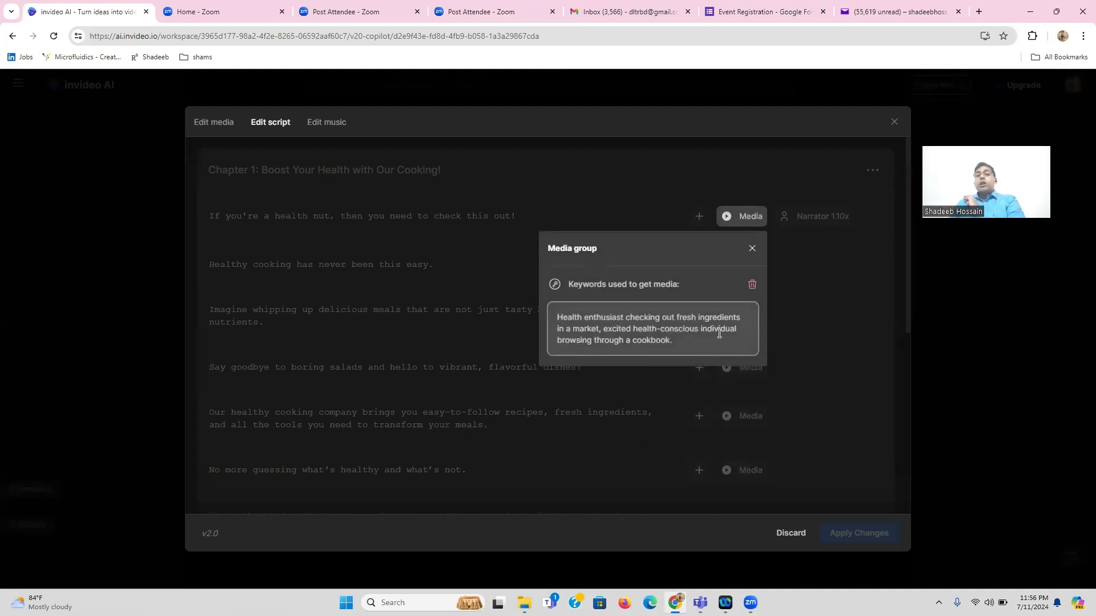
left_click_drag(673, 341, 562, 311)
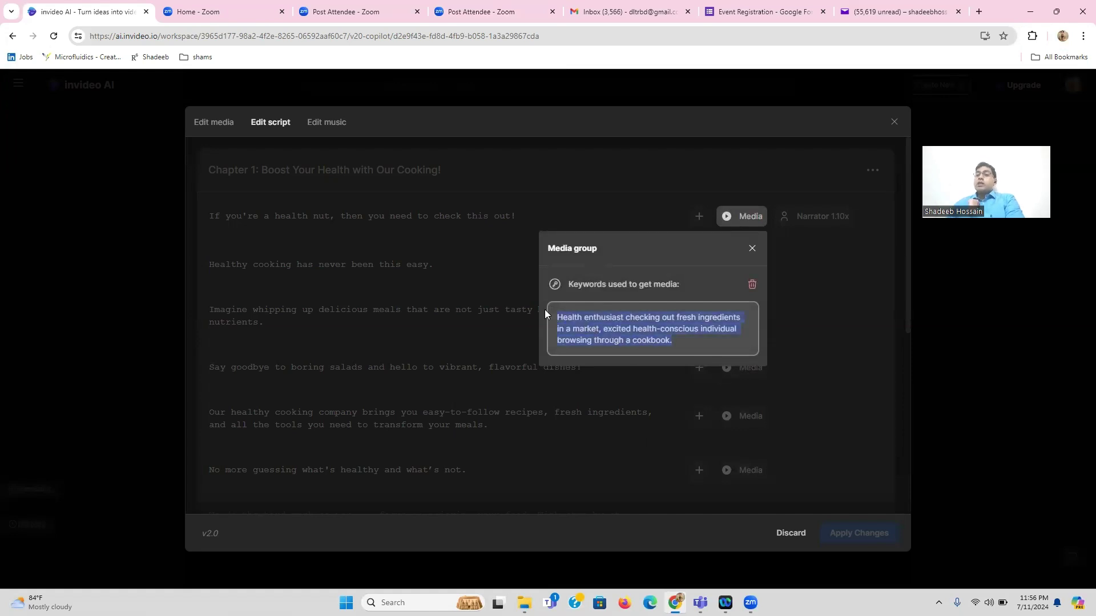
left_click(751, 252)
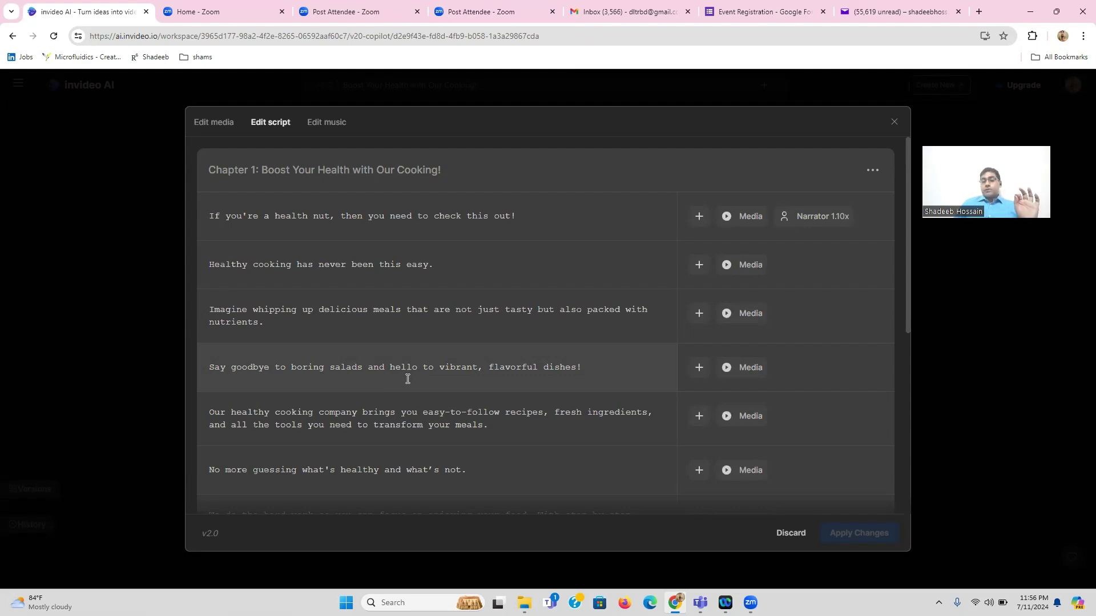
left_click(748, 379)
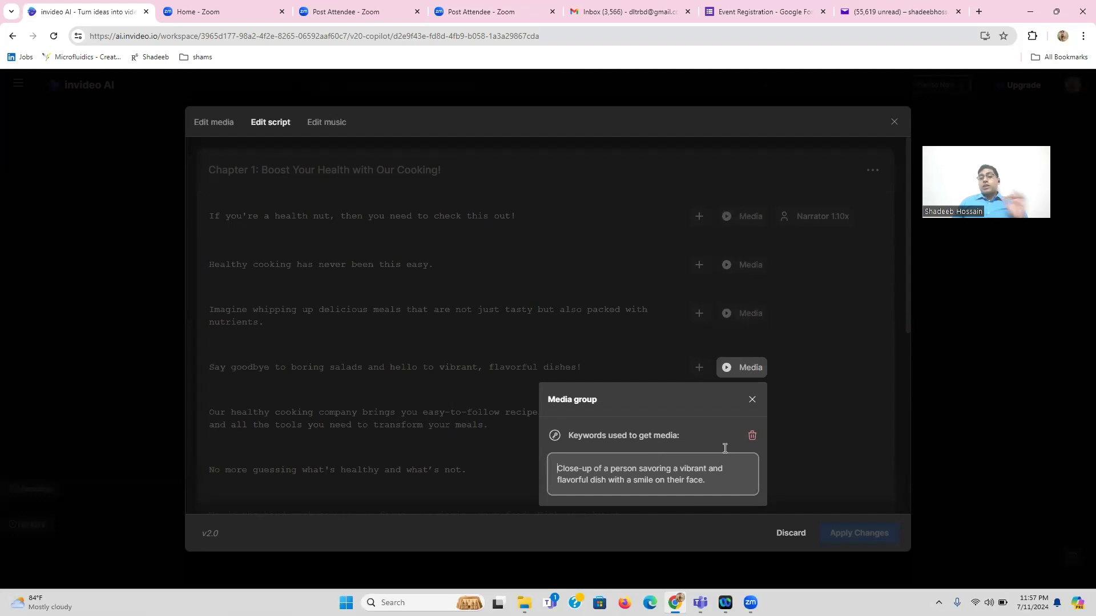
left_click(752, 400)
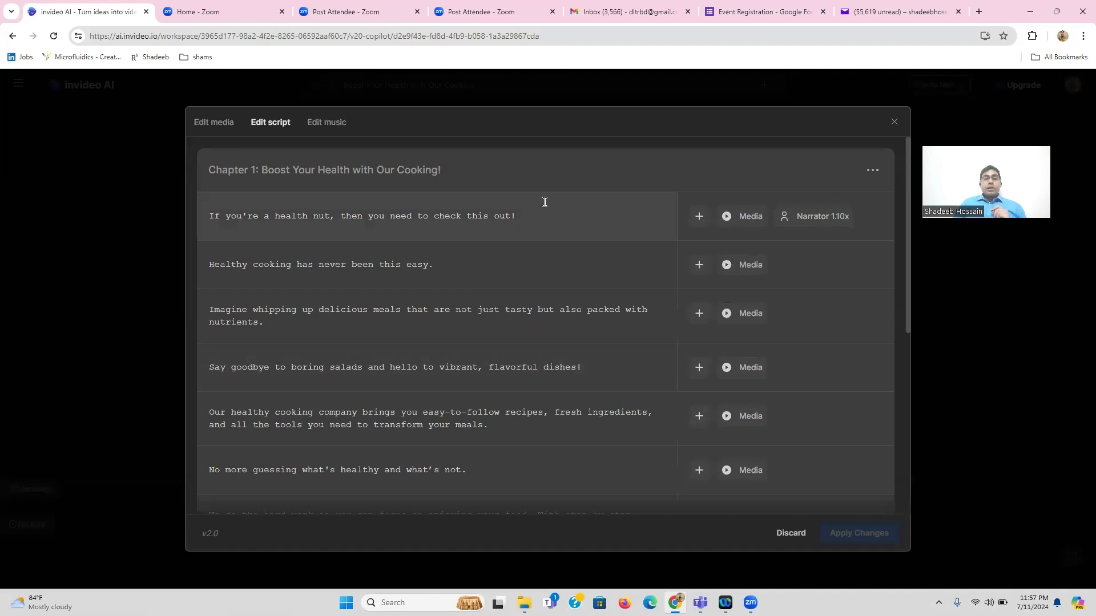
Review the music library with and without premium music, and briefly listen to the track Brighton Lights
left_click(327, 123)
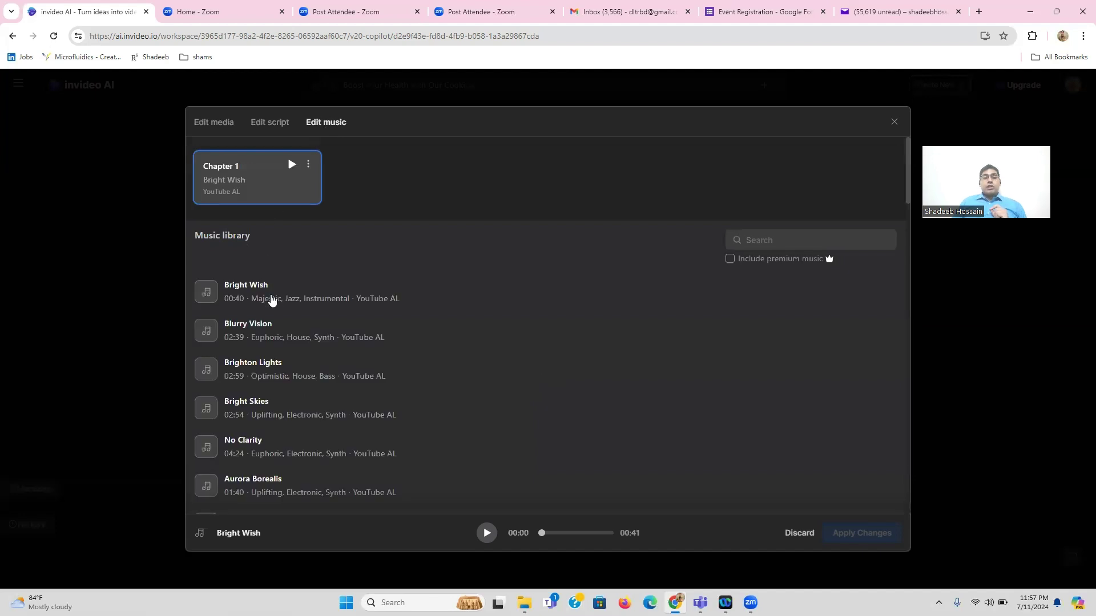
mouse_move(273, 302)
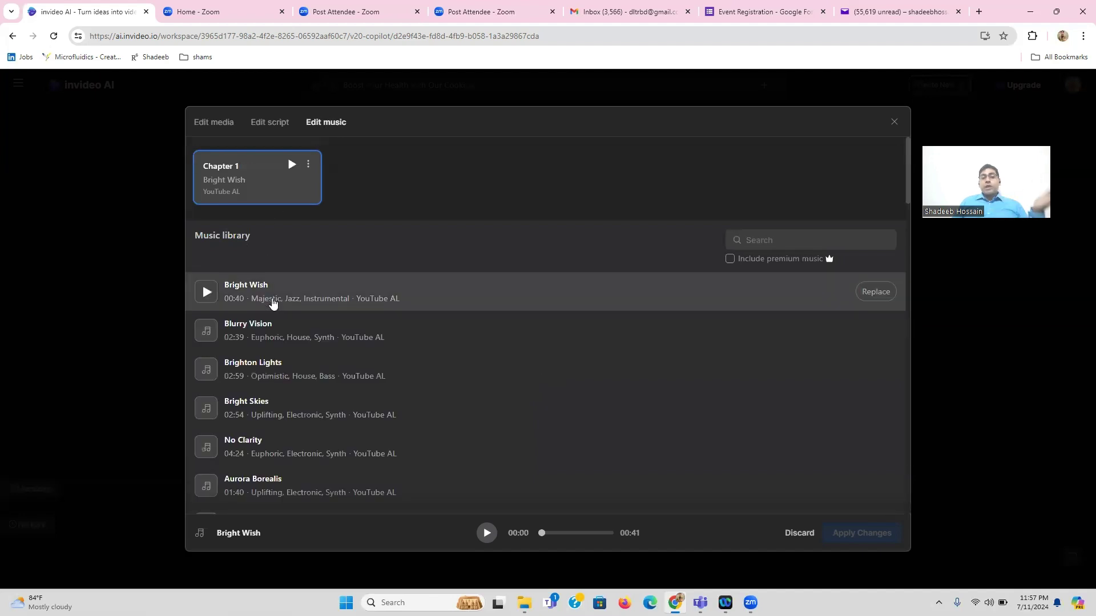
mouse_move(260, 345)
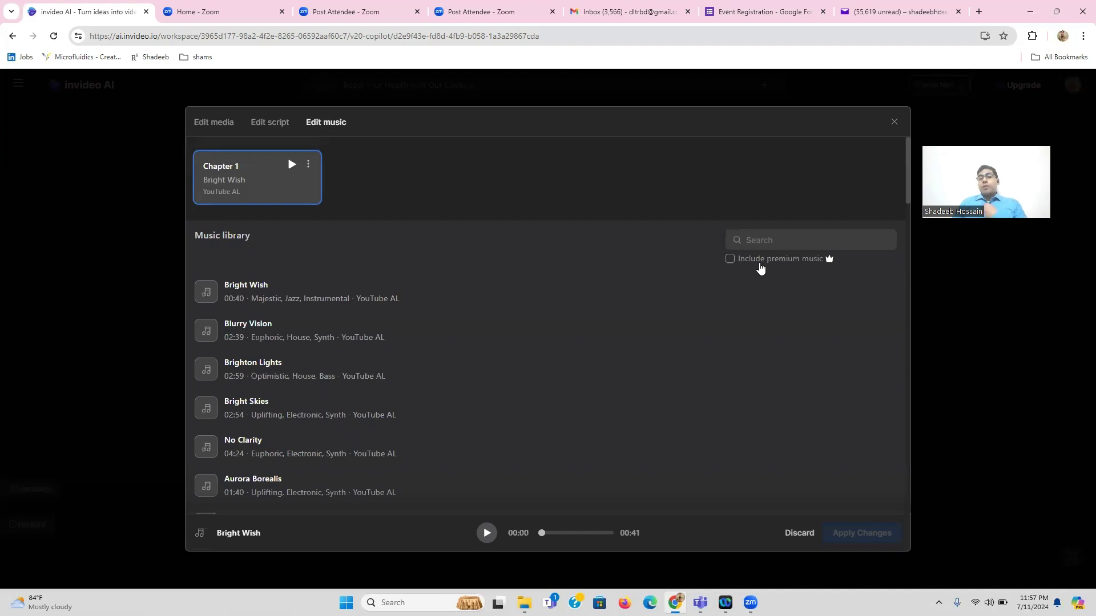
left_click(730, 260)
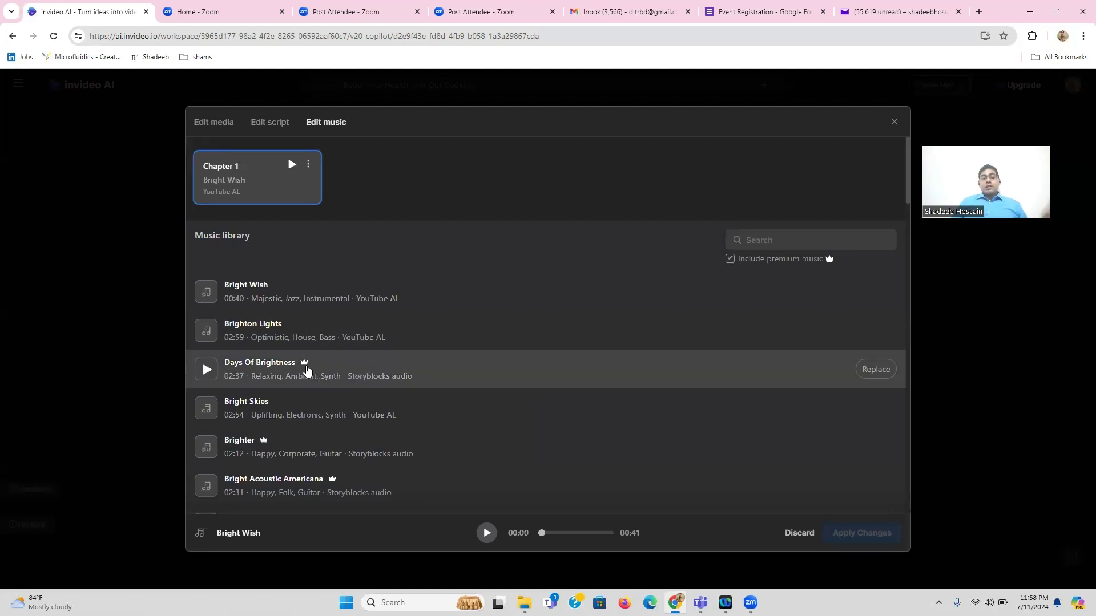
left_click(731, 260)
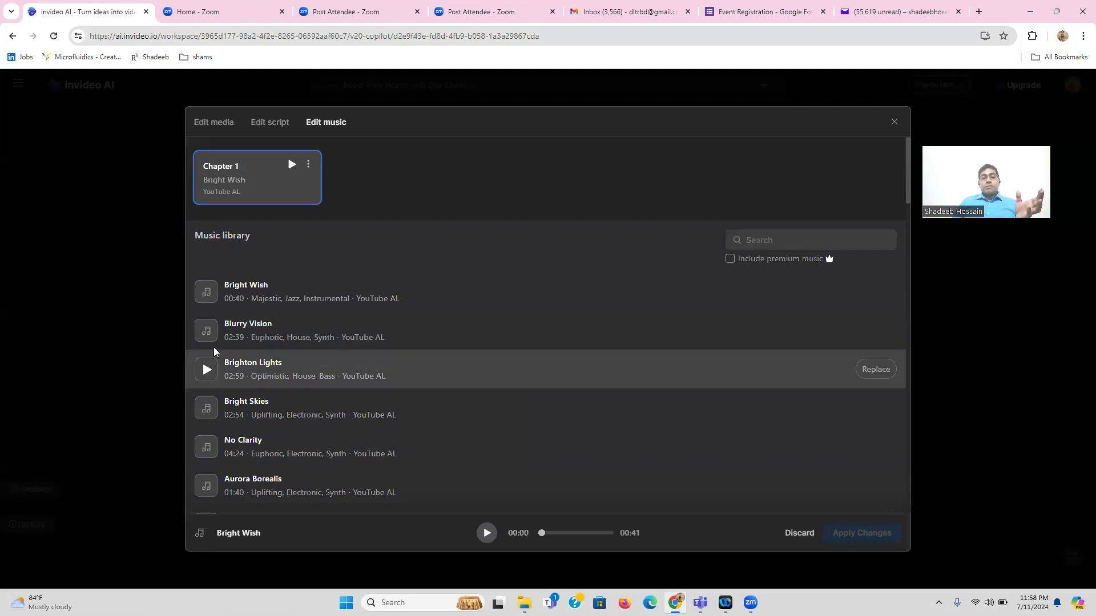
left_click(206, 369)
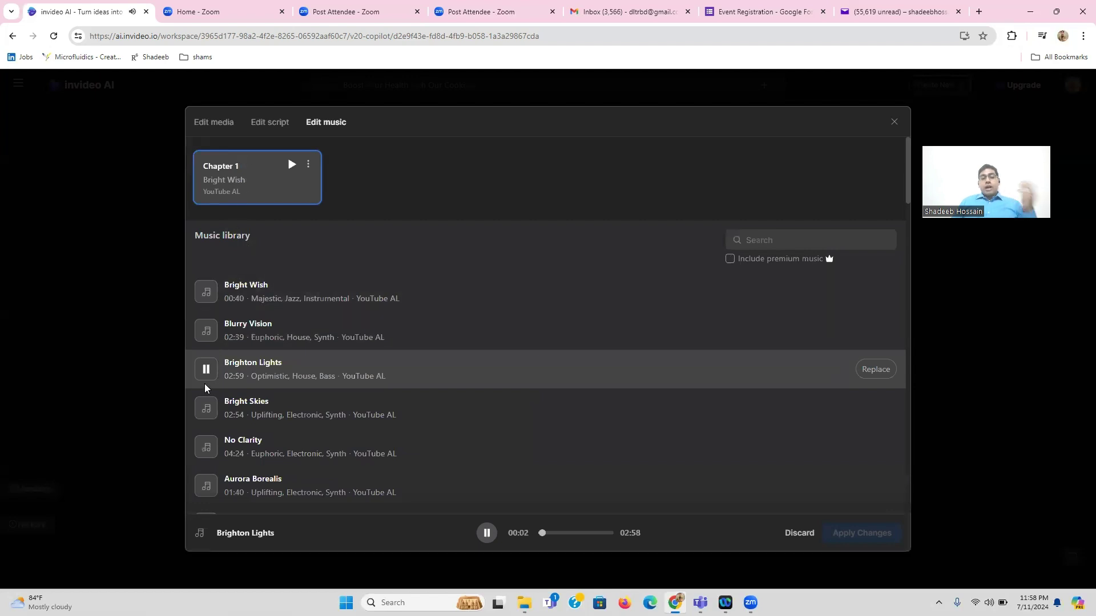
left_click(207, 372)
Recheck the script passage tied to the salad-plate clip, and view the script section again
left_click(231, 125)
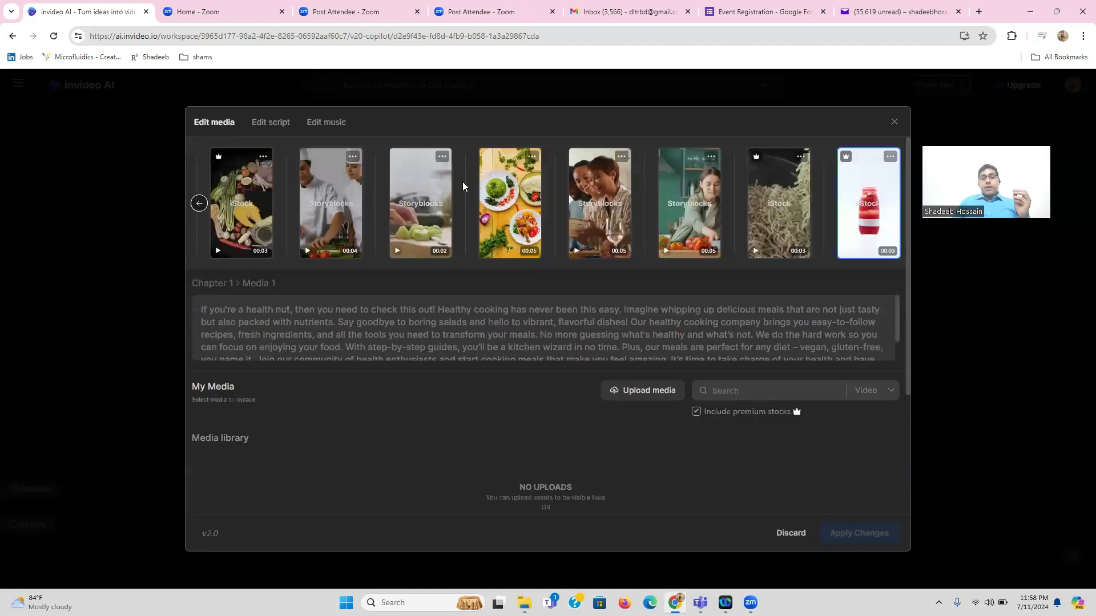
left_click(512, 201)
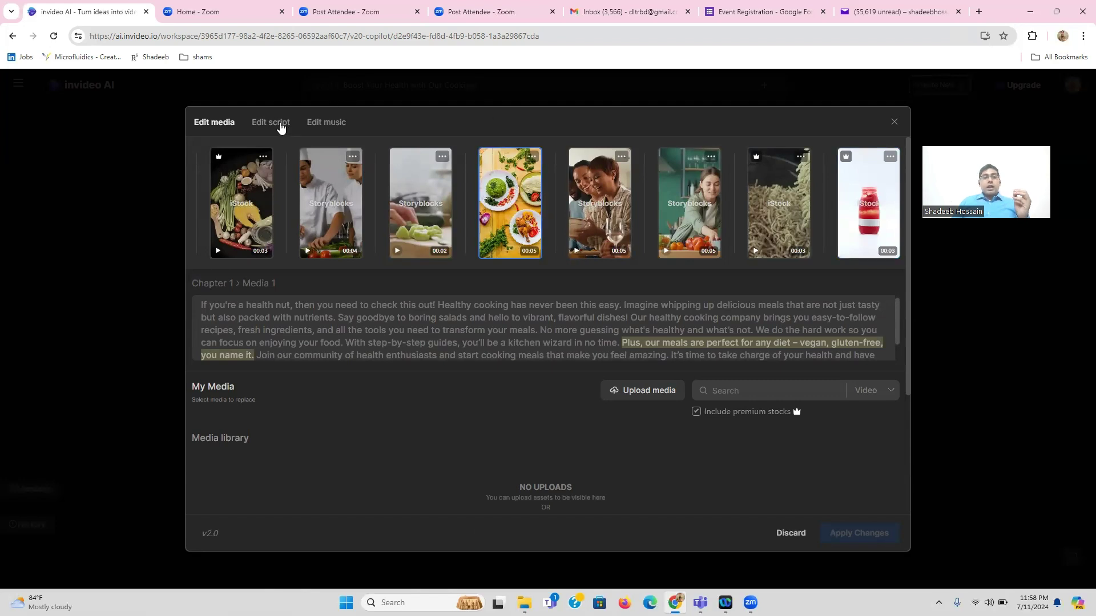
left_click(282, 125)
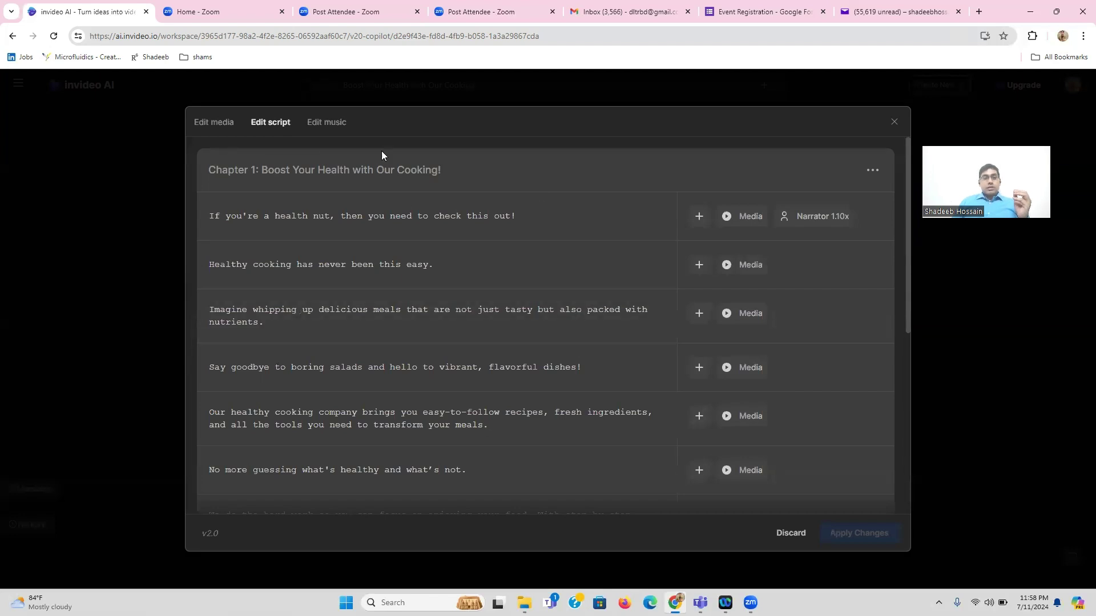
Try replacing the Chapter 1 music with Moonshine Town, and discard the unsaved change when returning to the media section
left_click(327, 123)
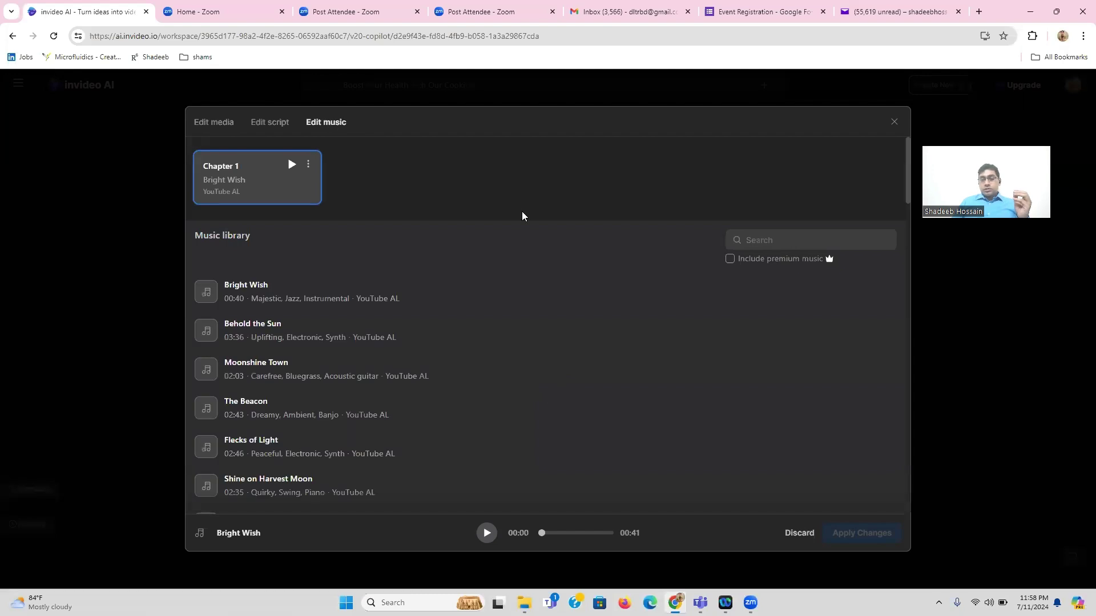
left_click(455, 378)
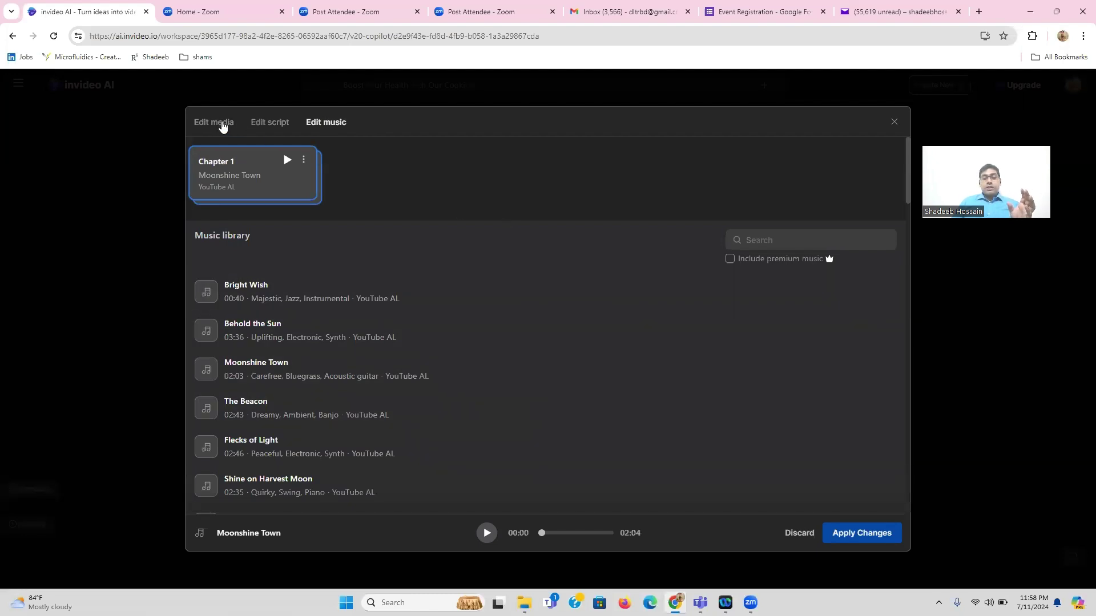
left_click(222, 127)
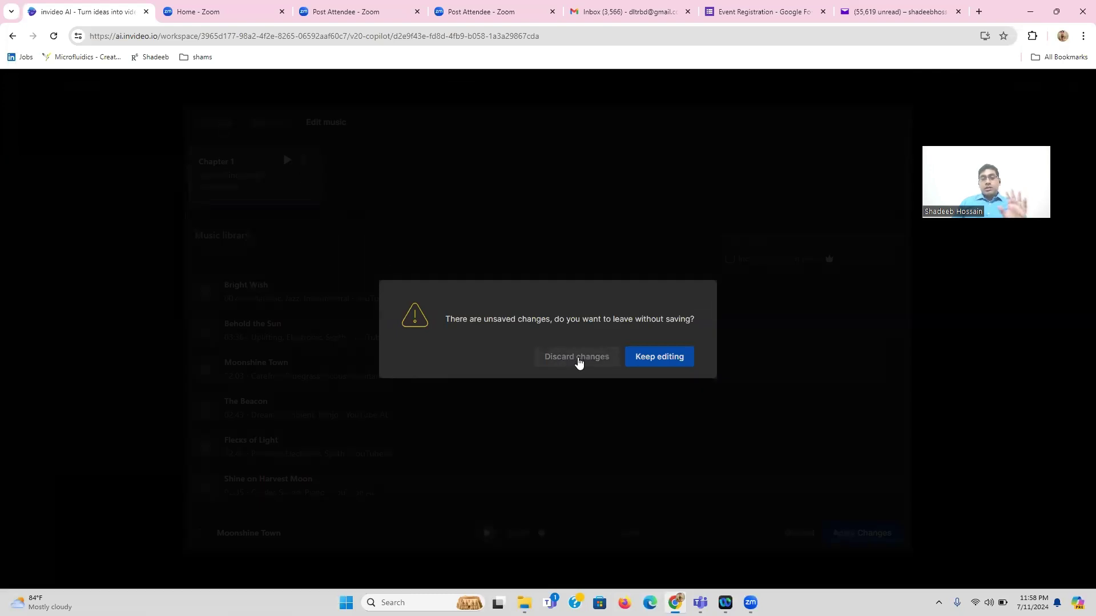
left_click(578, 363)
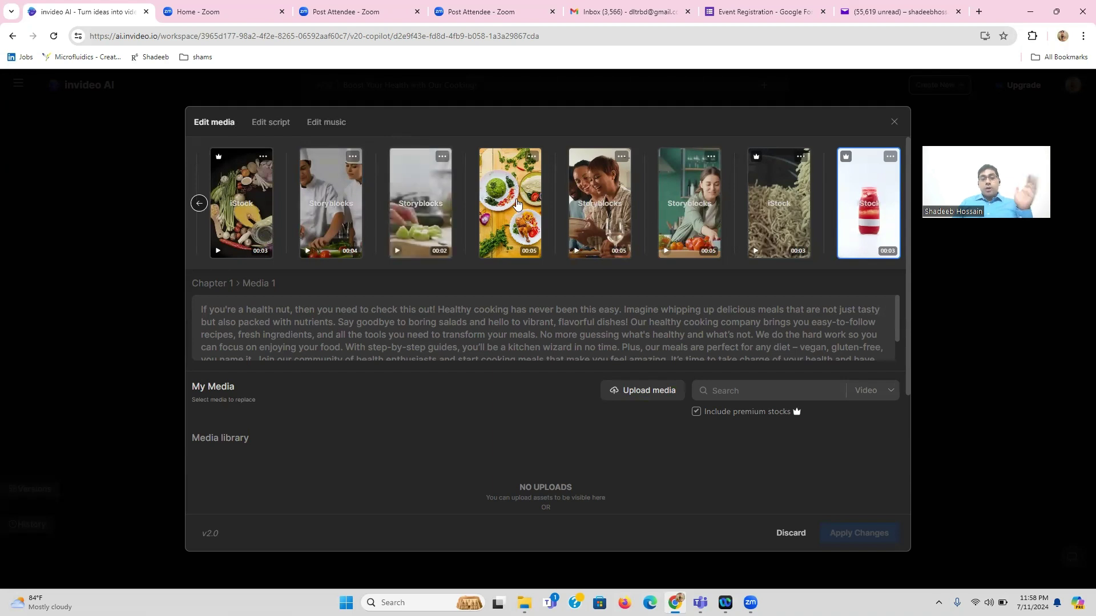
Revisit the salad-plate clip and script, and replace the Chapter 1 music with Brighton Lights, applying the changes
left_click(517, 204)
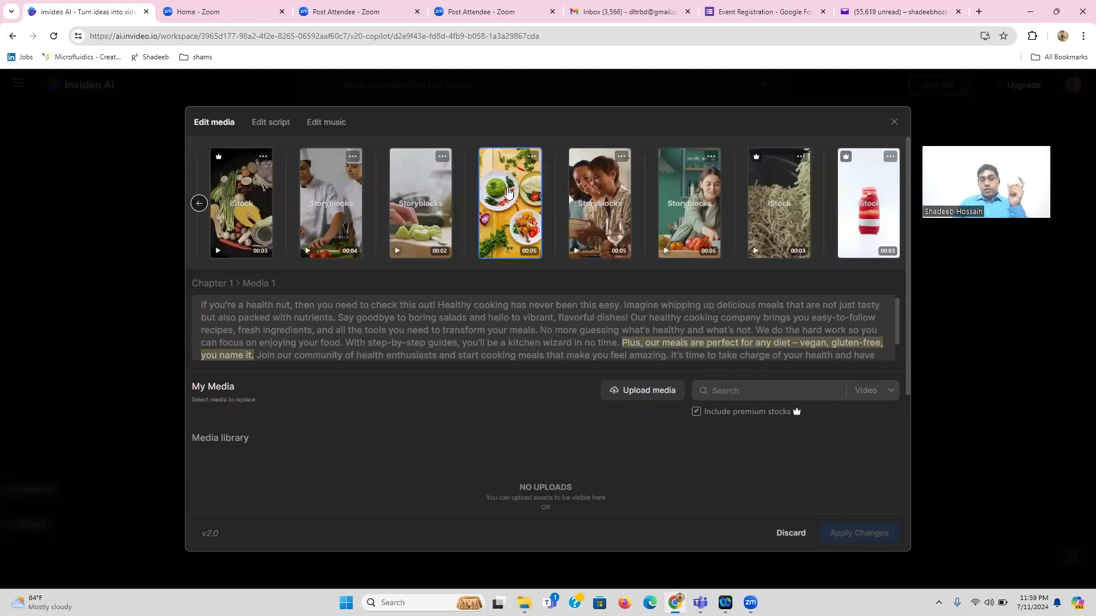
left_click(273, 123)
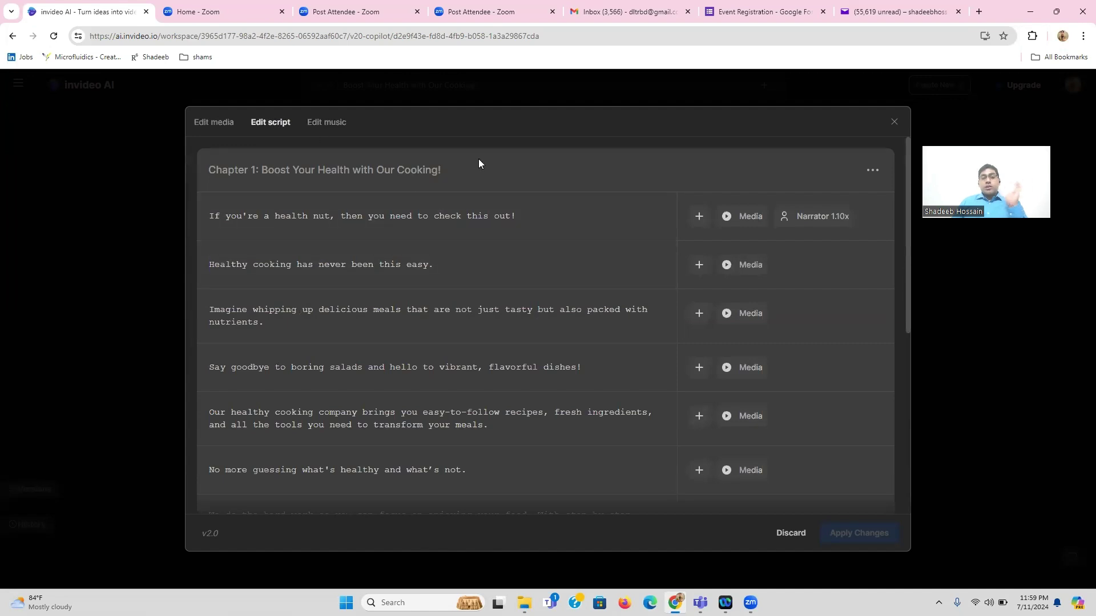
left_click(338, 128)
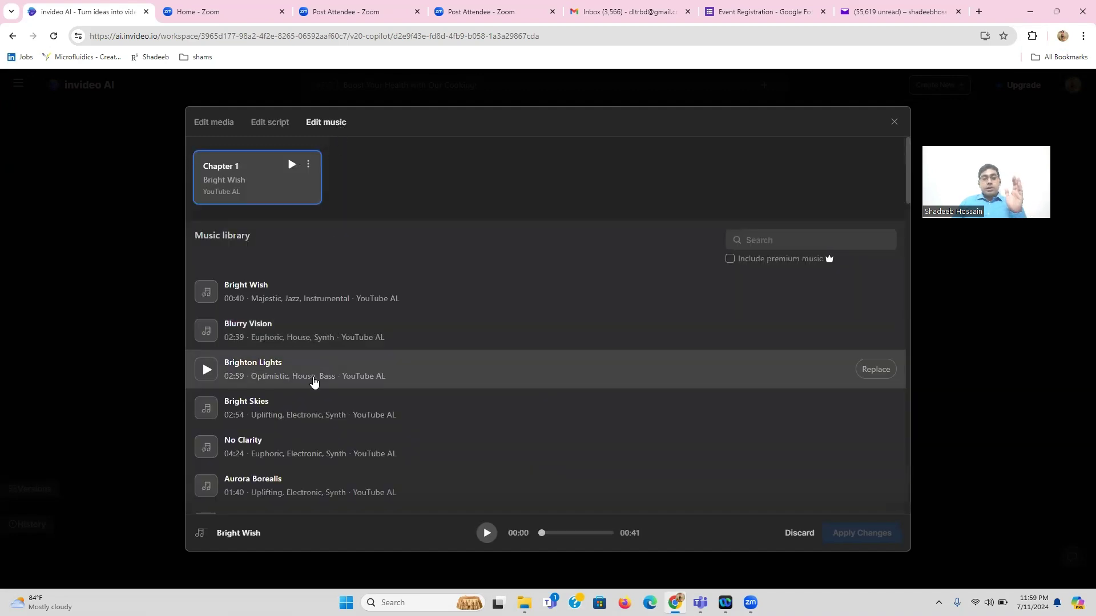
left_click(313, 381)
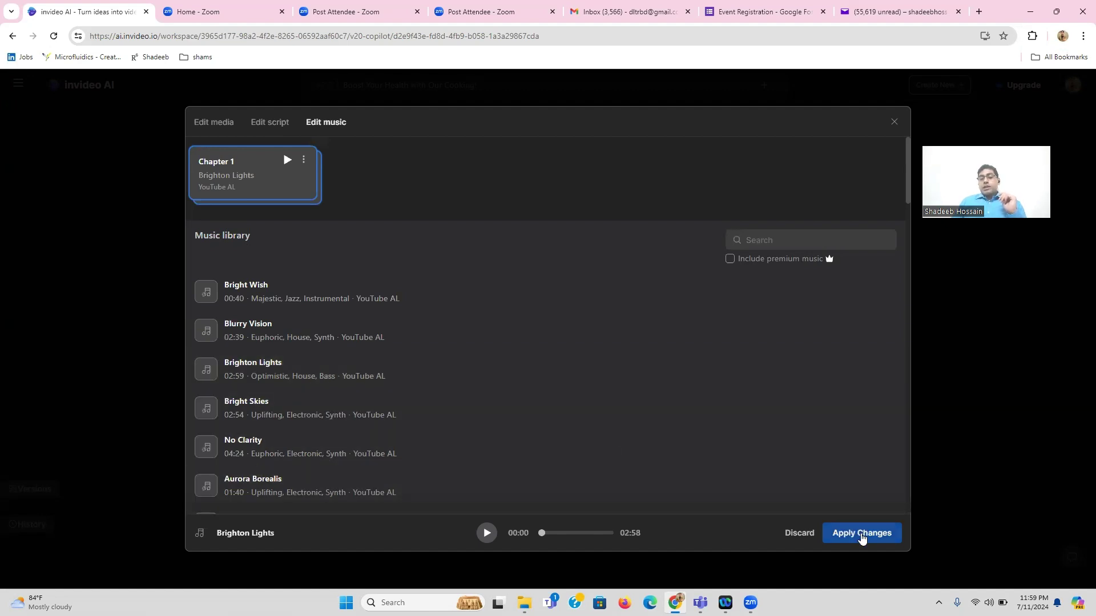
left_click(861, 534)
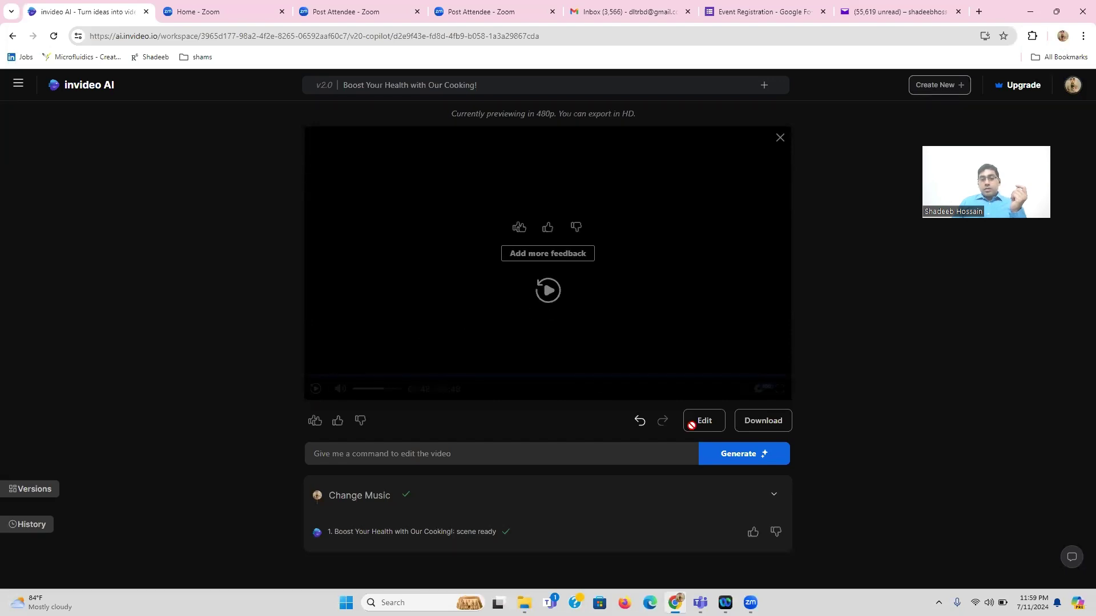
Look at the suggested editing commands, and play the updated video with its new music
left_click(588, 449)
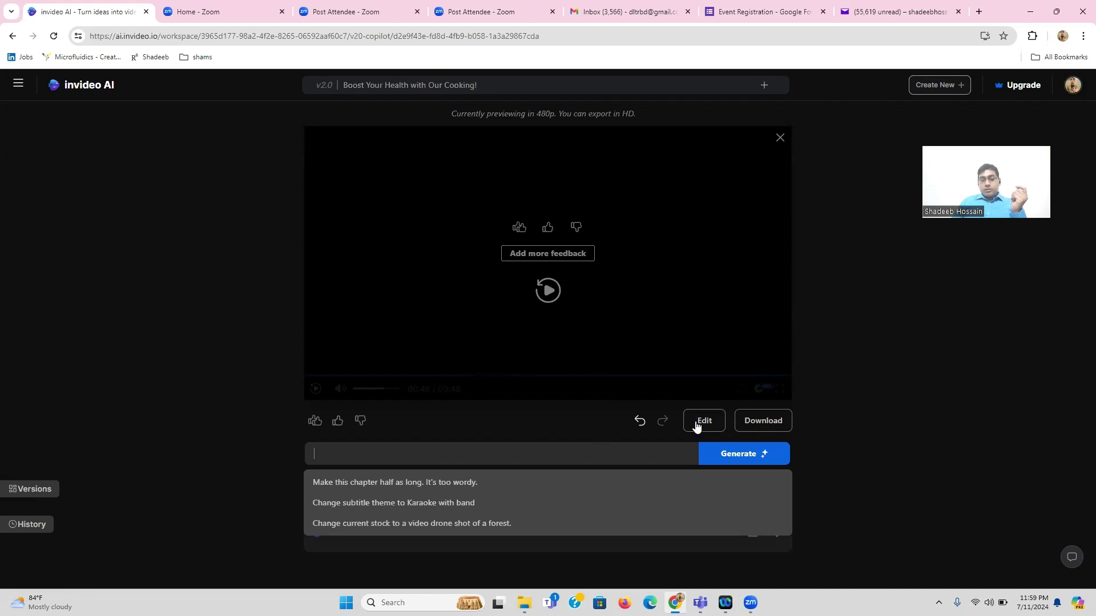
left_click(554, 291)
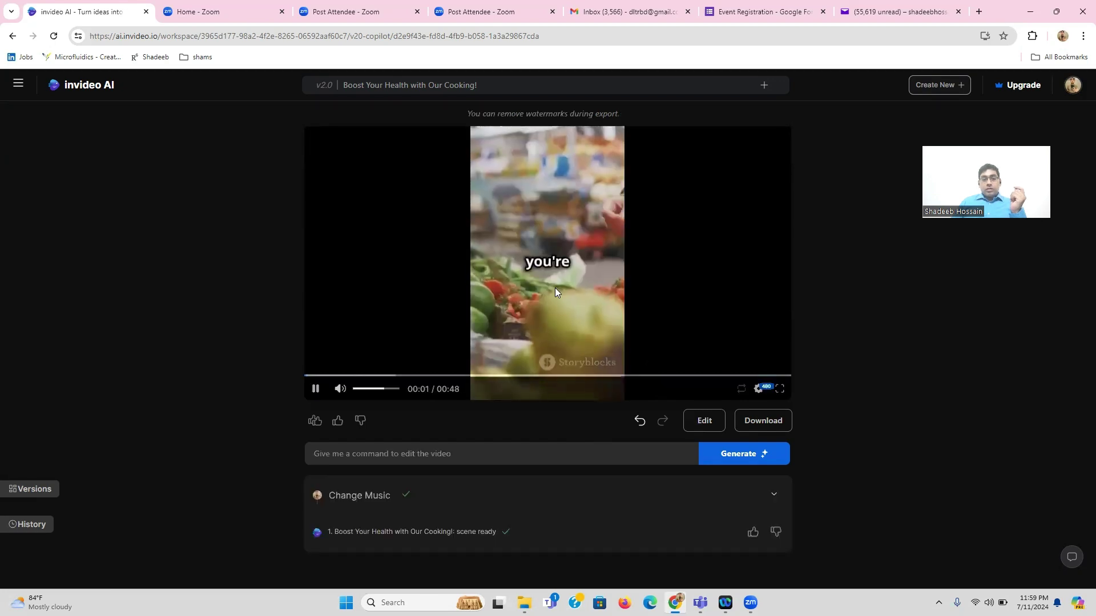
Revisit the third clip and the script, and apply Brighton Lights again as the Chapter 1 music
left_click(316, 390)
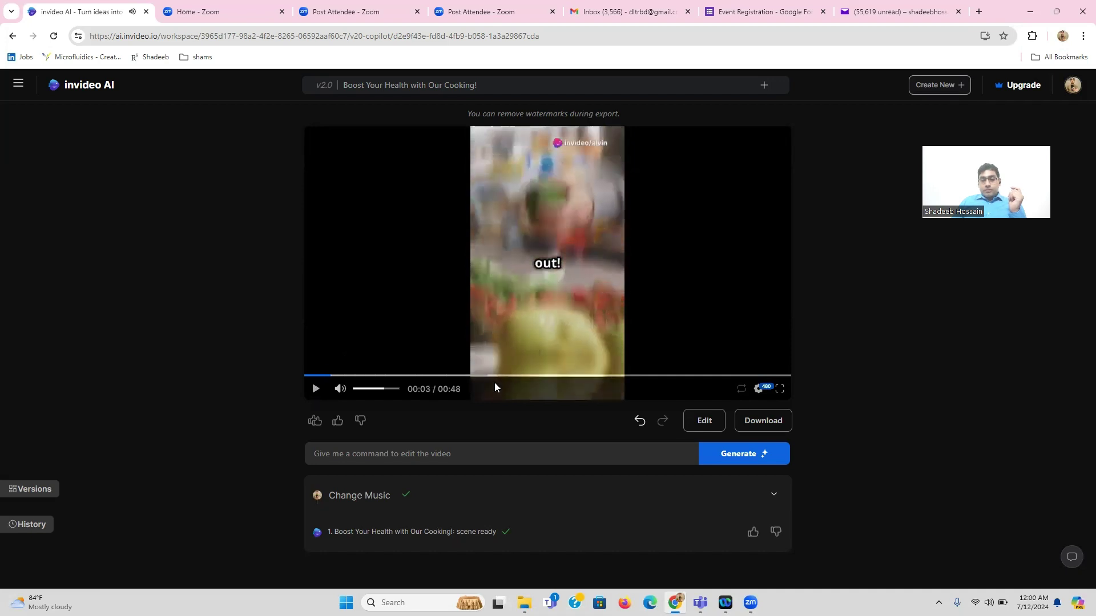
left_click(703, 422)
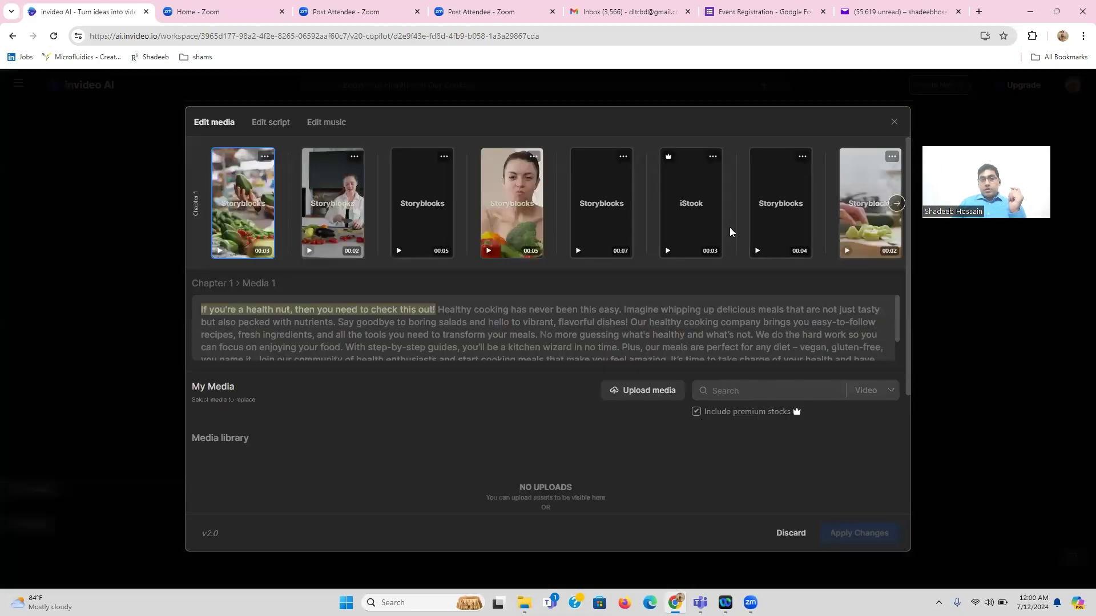
left_click(425, 217)
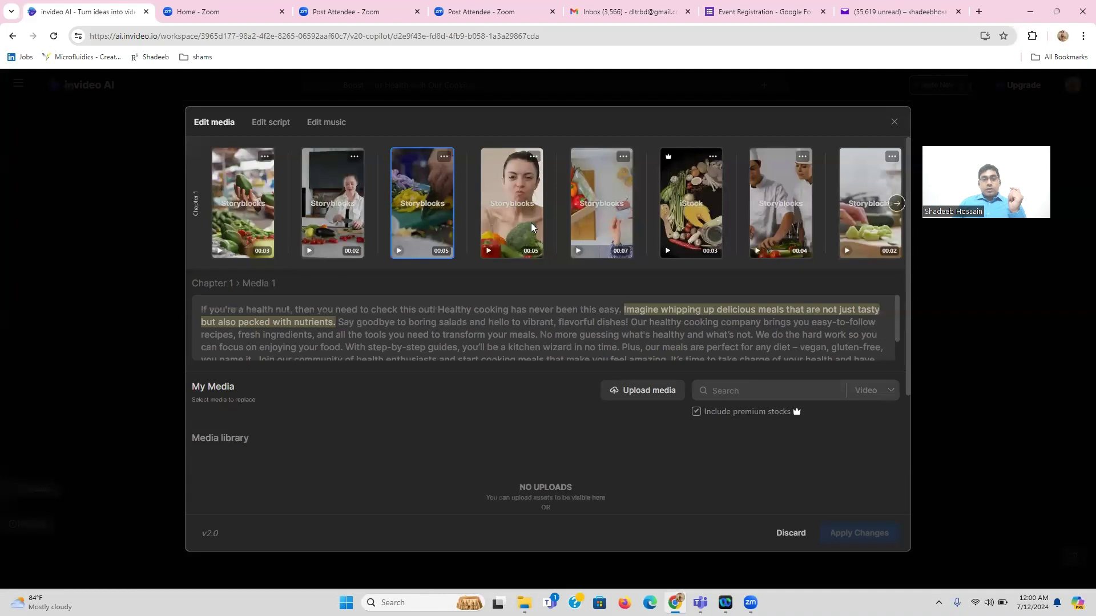
left_click(271, 123)
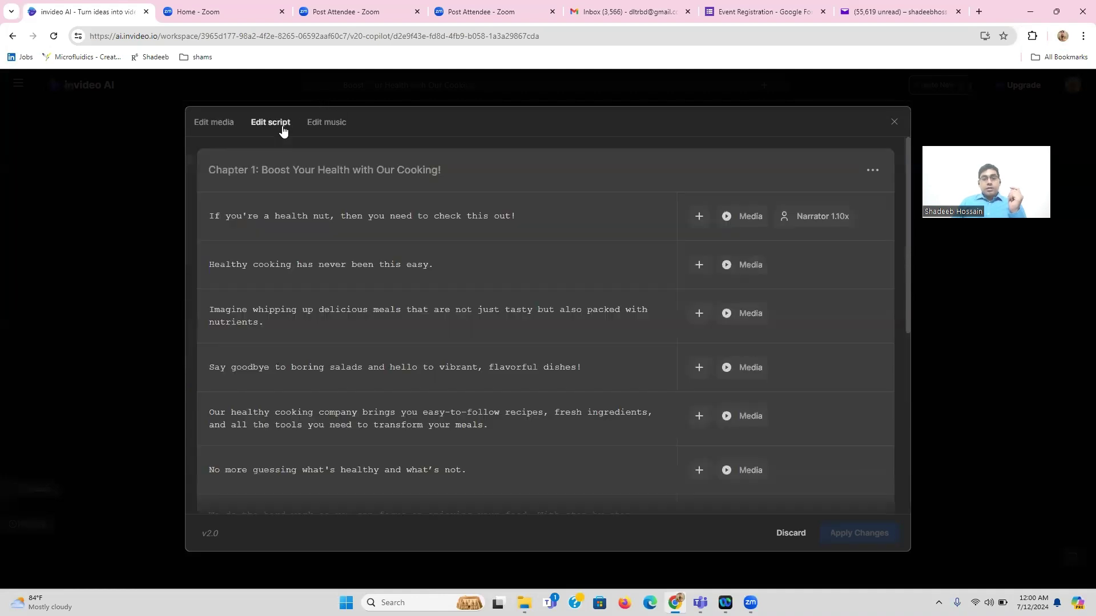
left_click(331, 124)
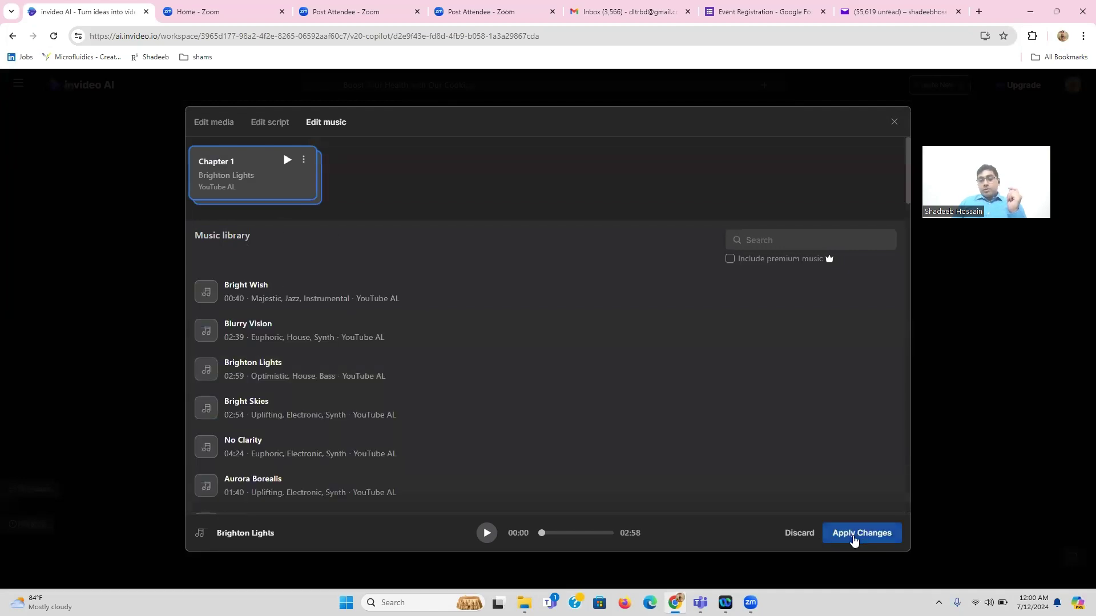
left_click(853, 536)
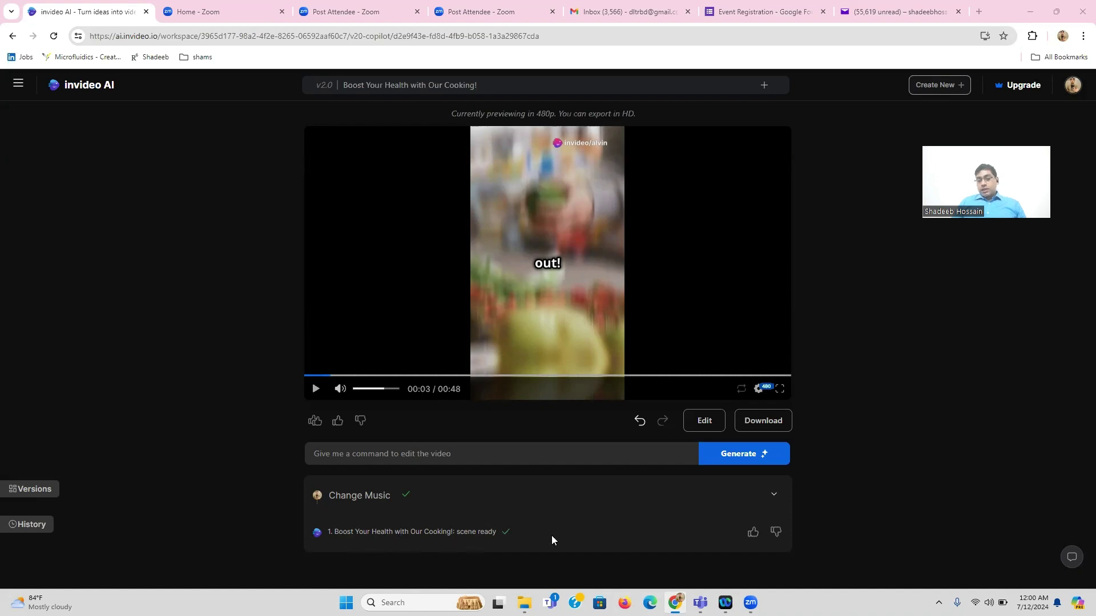
Generate an edit with the suggested command "Make this chapter half as long. It's too wordy."
left_click(520, 452)
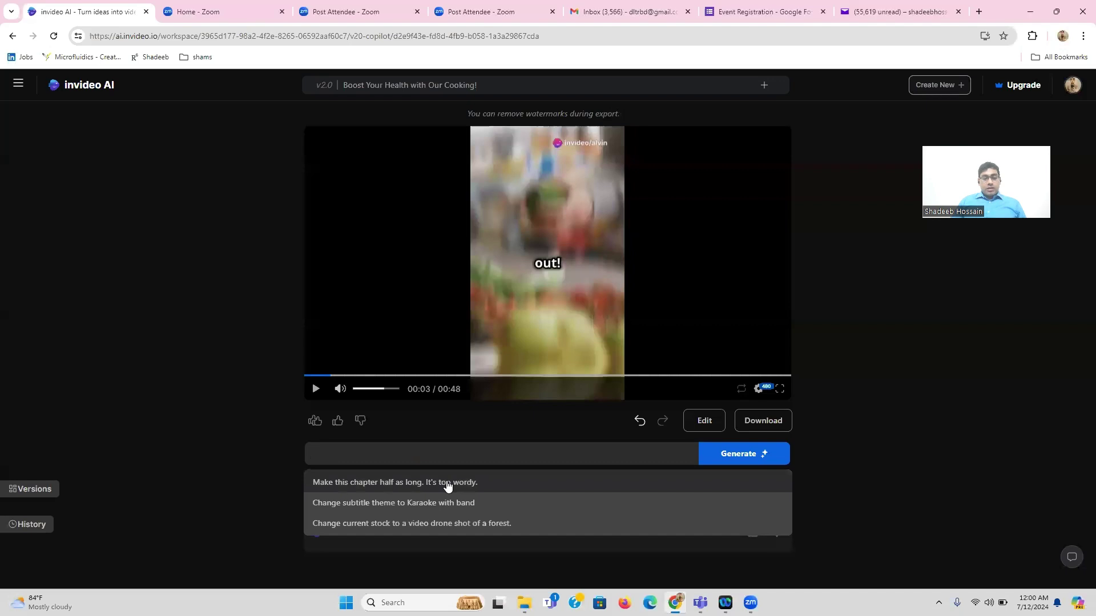
left_click(447, 486)
left_click(752, 456)
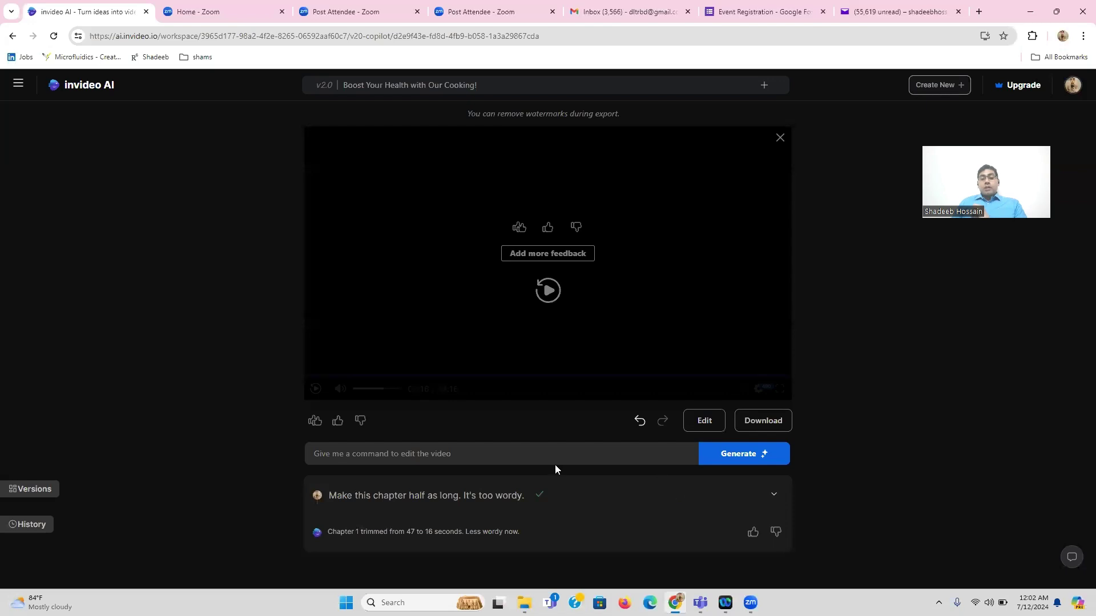
Look at the suggested editing commands, and check the third clip in the shortened video's media
left_click(548, 449)
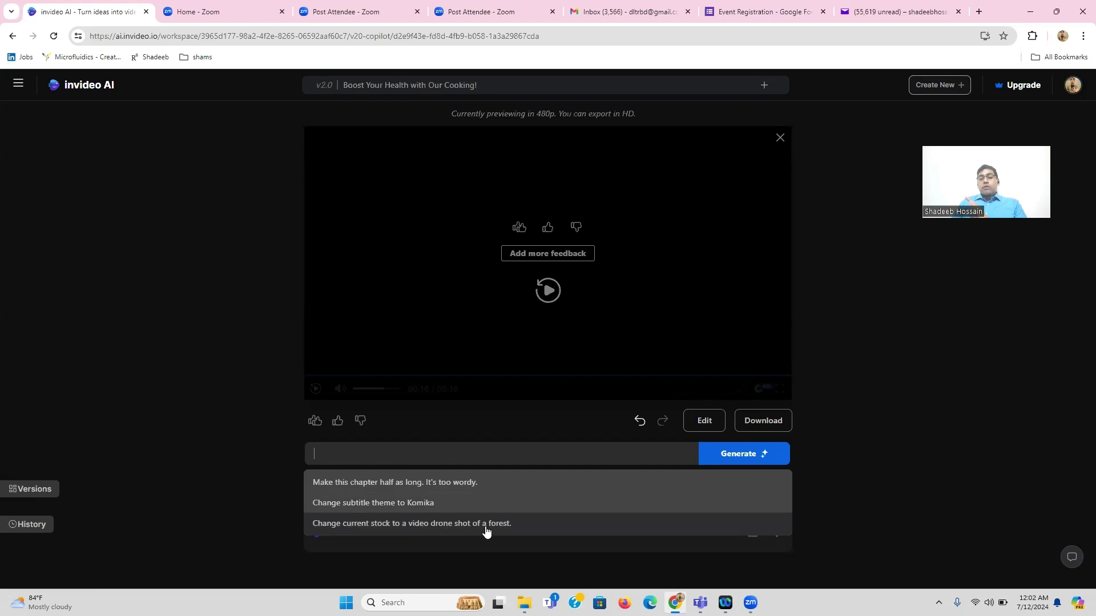
left_click(456, 366)
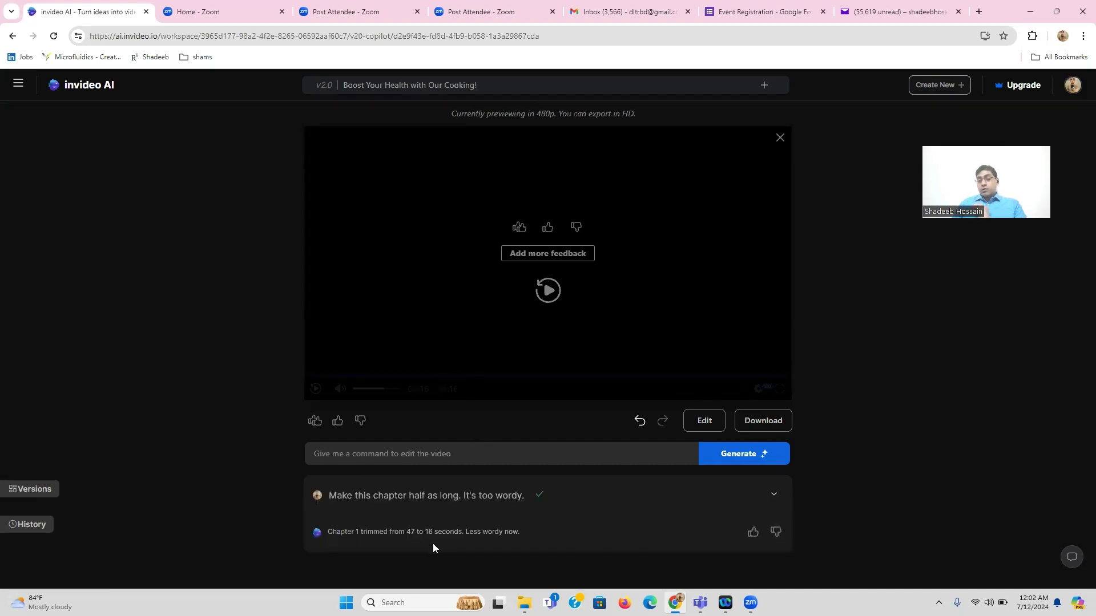
left_click(704, 422)
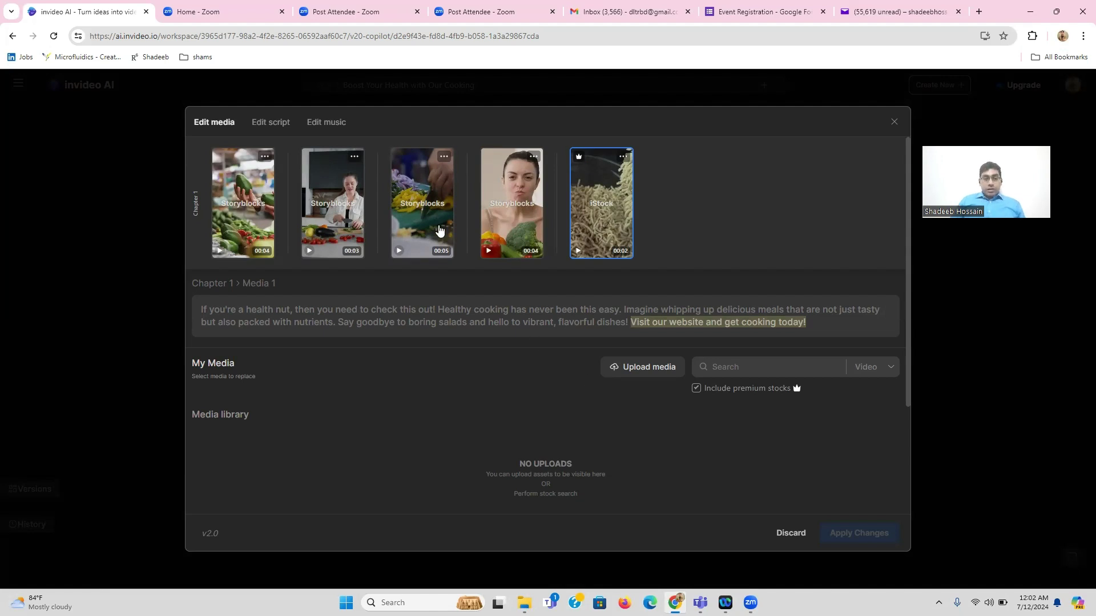
left_click(438, 228)
Copy the media keywords of the script line "Healthy cooking has never been this easy.", and leave the editor without applying changes
left_click(271, 122)
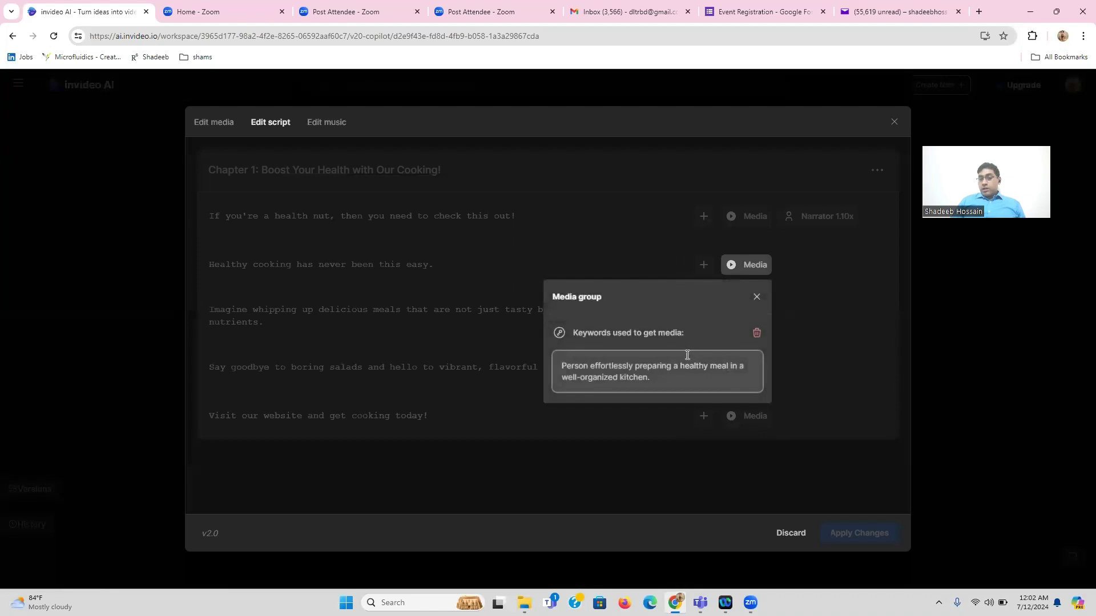
left_click_drag(666, 382, 550, 362)
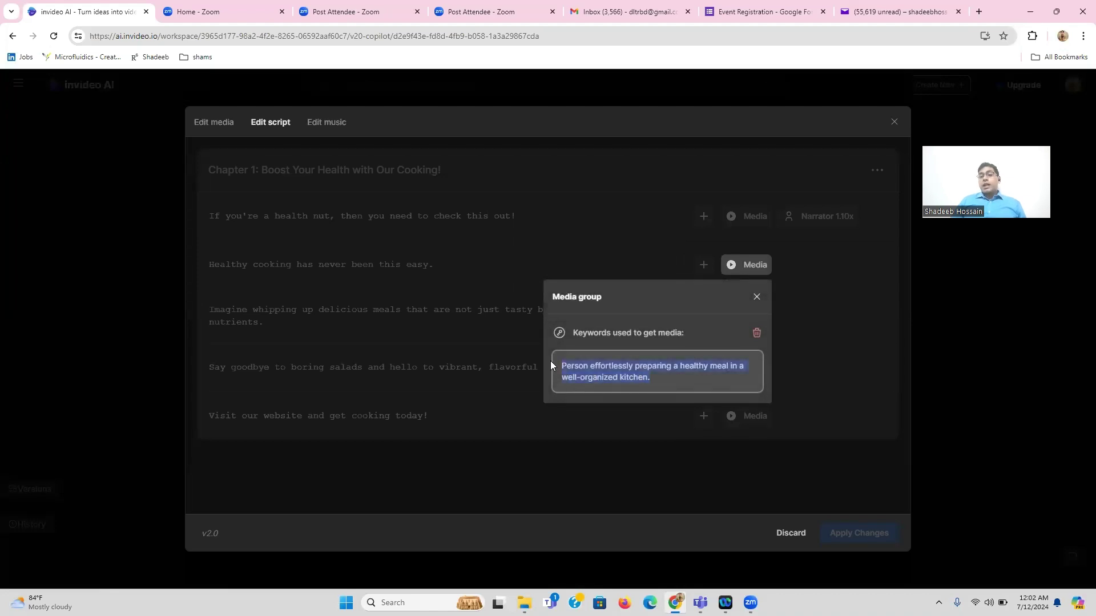
right_click(591, 374)
left_click(625, 191)
left_click(787, 537)
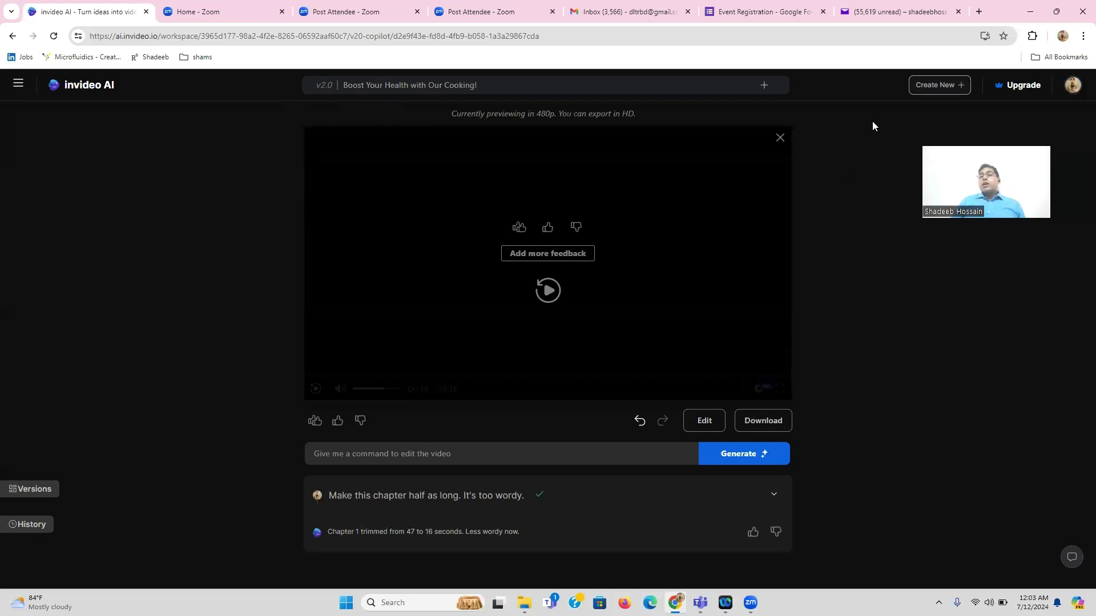
Start a new video from the copied prompt "Person effortlessly preparing a healthy meal in a well-organized kitchen."
left_click(939, 86)
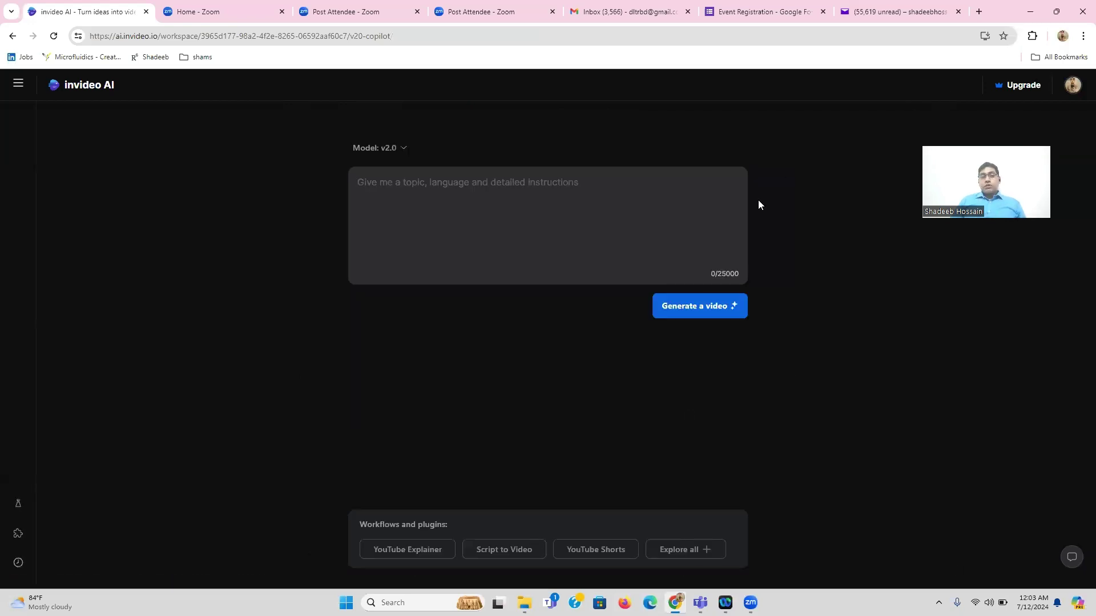
left_click(692, 196)
key("ctrl+v")
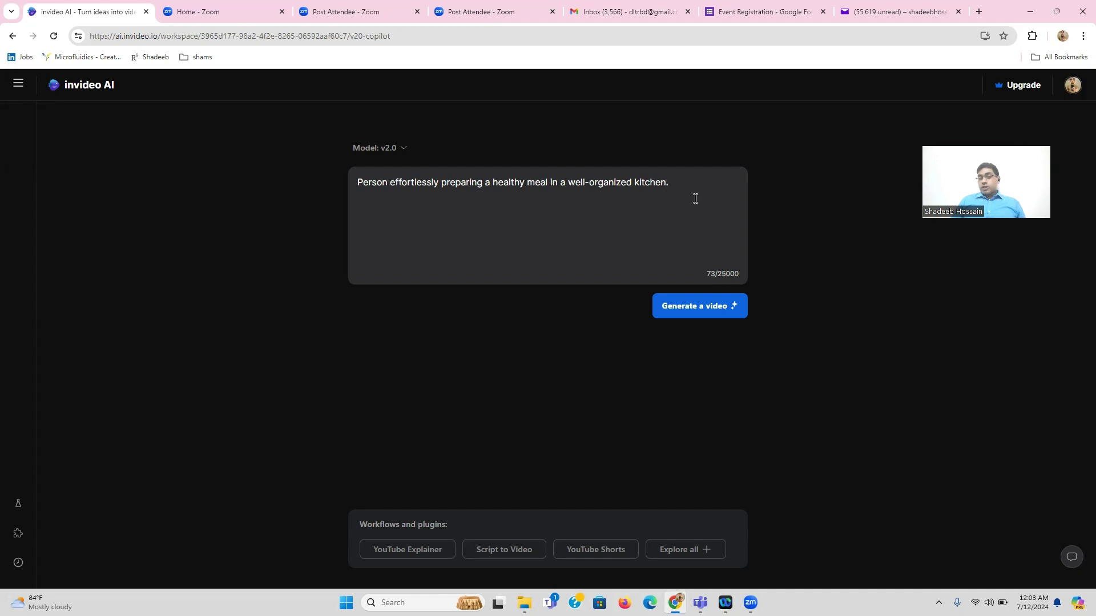
key("Return")
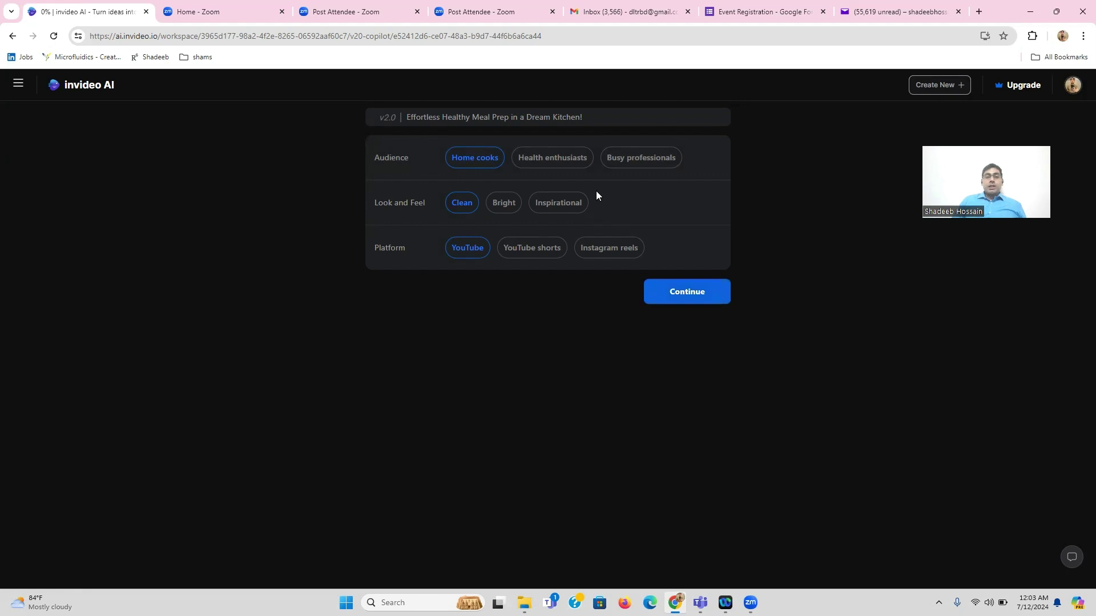
Set the audience to Busy professionals, the look to Inspirational and the platform to Instagram reels, and continue generating the video
left_click(632, 164)
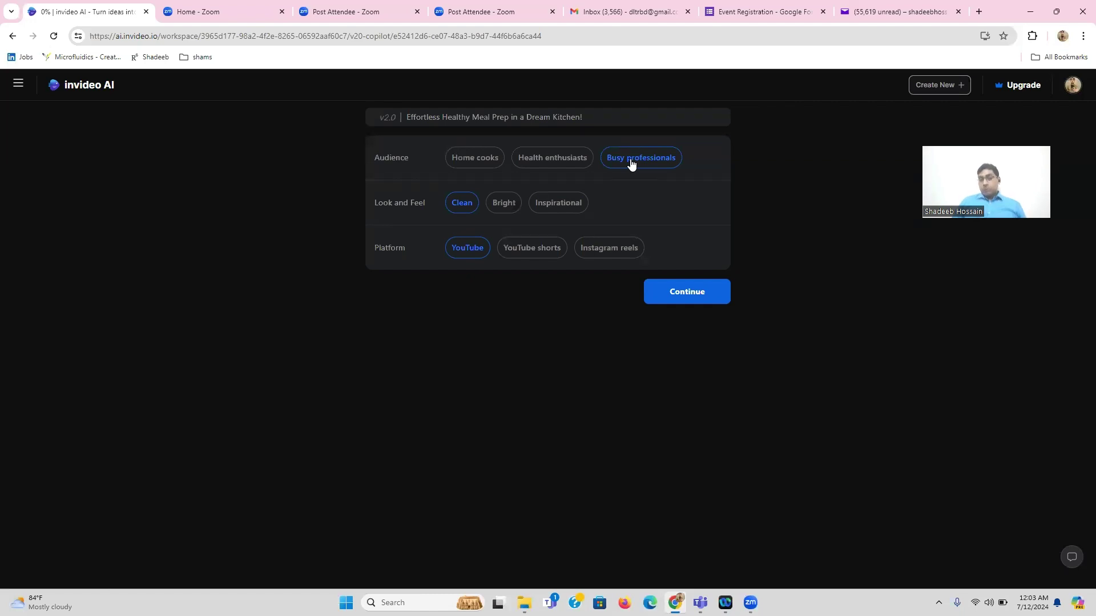
left_click(580, 211)
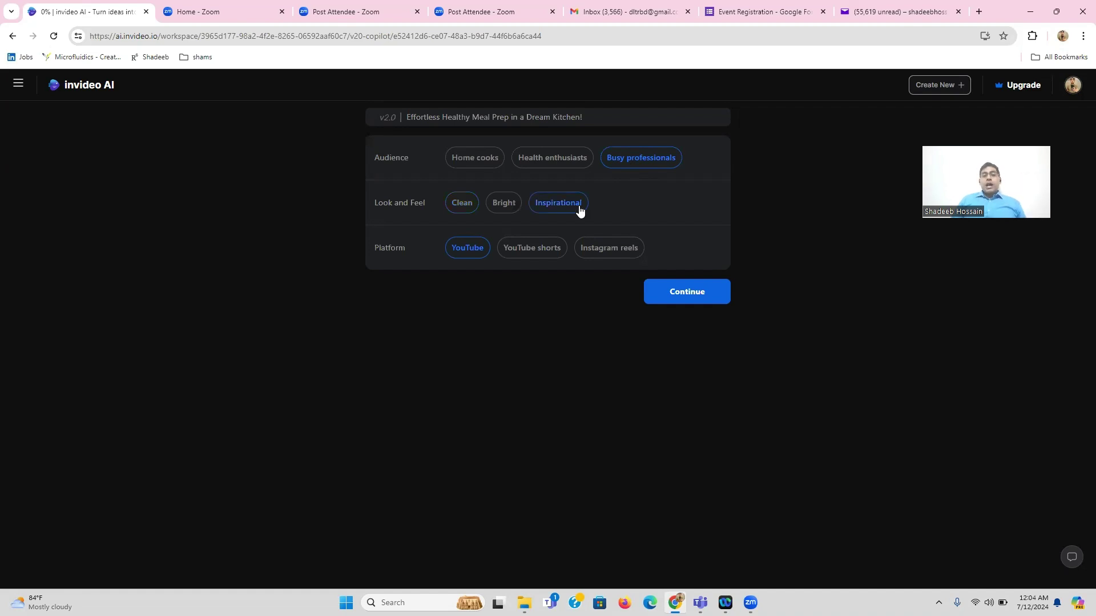
left_click(546, 249)
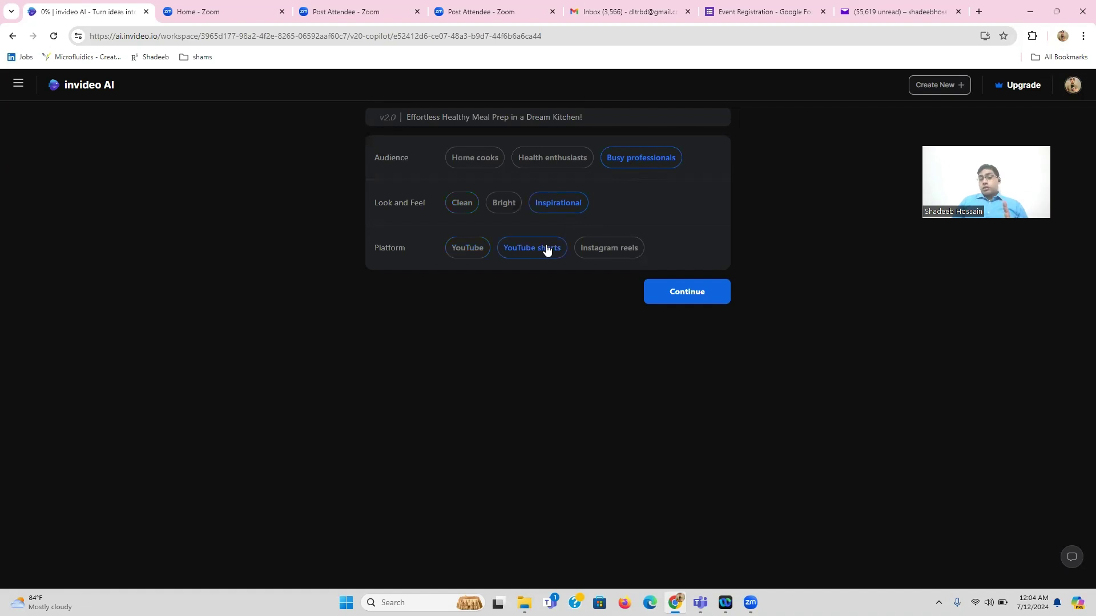
left_click(606, 255)
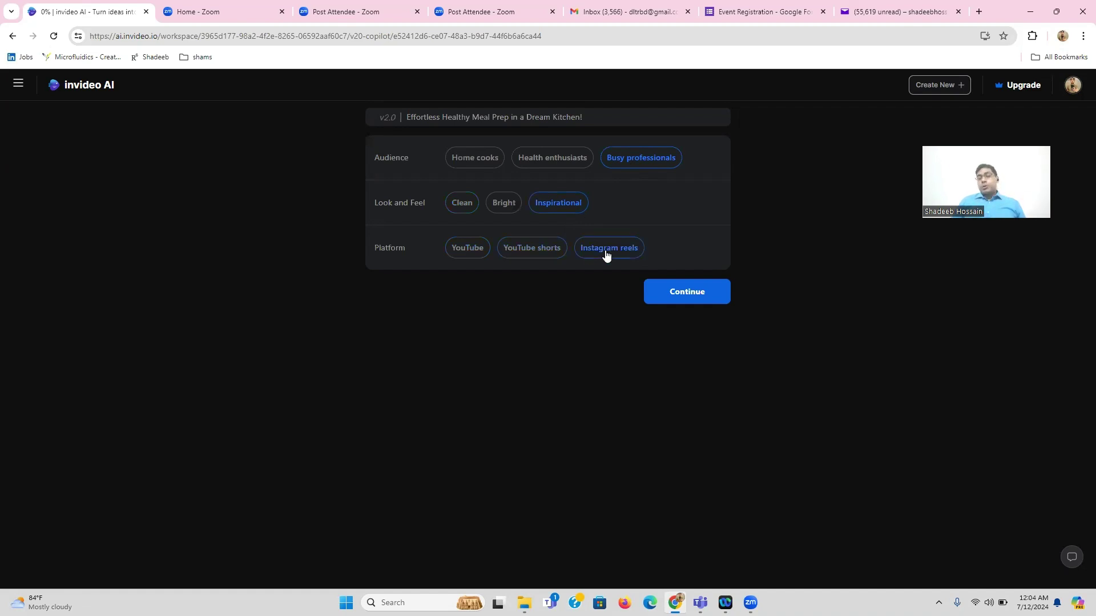
left_click(671, 288)
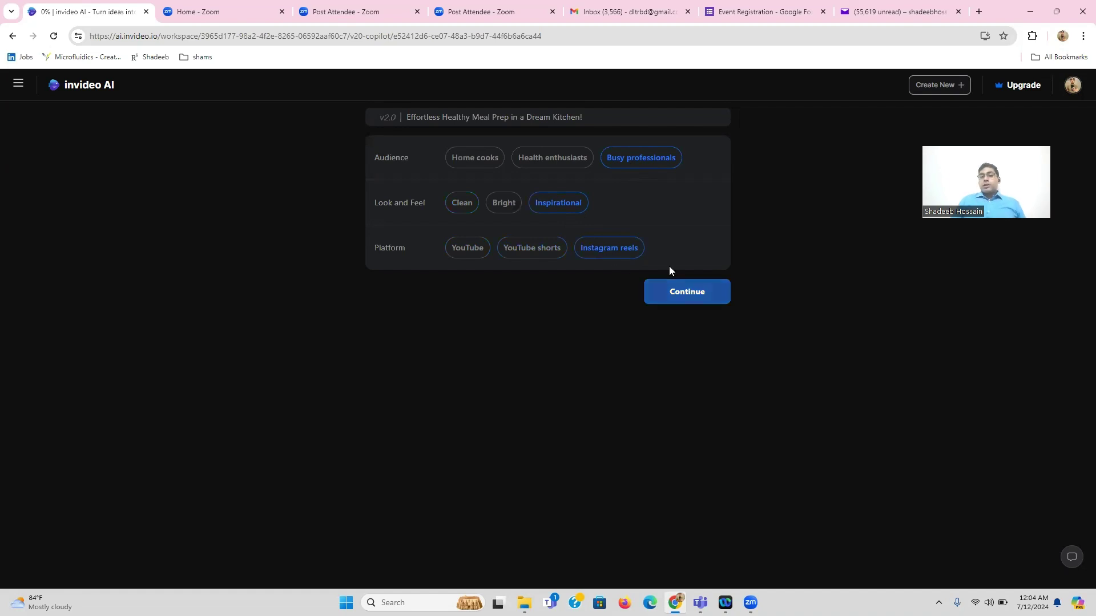